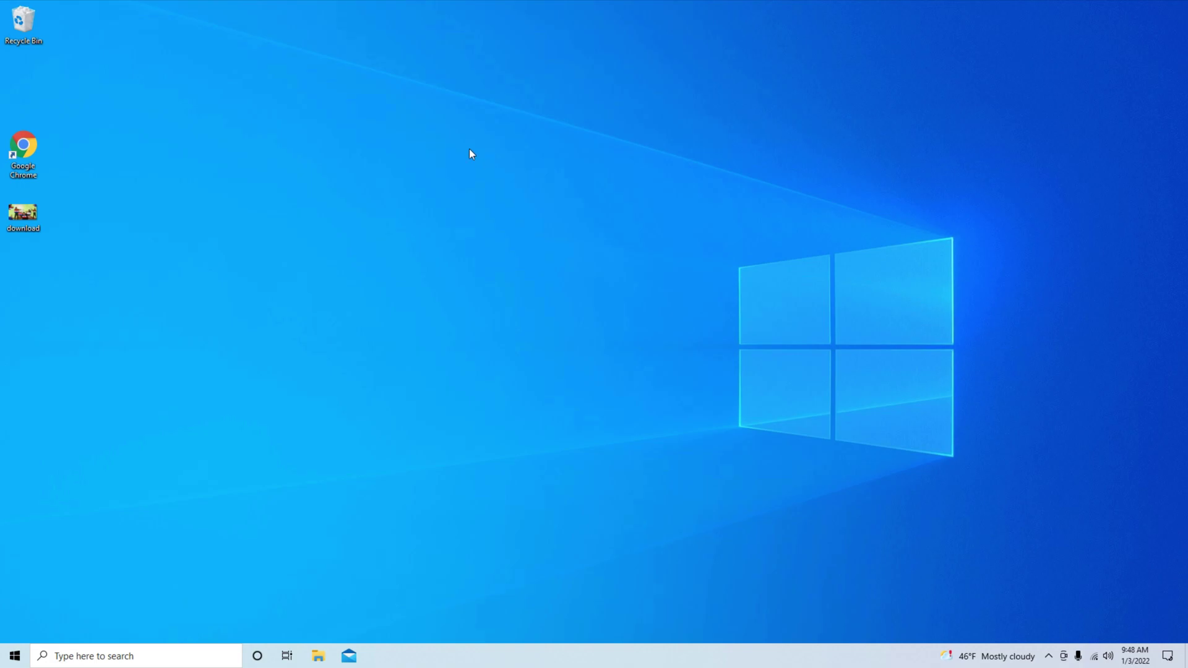
Set the "download" image on the desktop as the desktop background.
{"action": "right_click", "coordinate": [16, 222]}
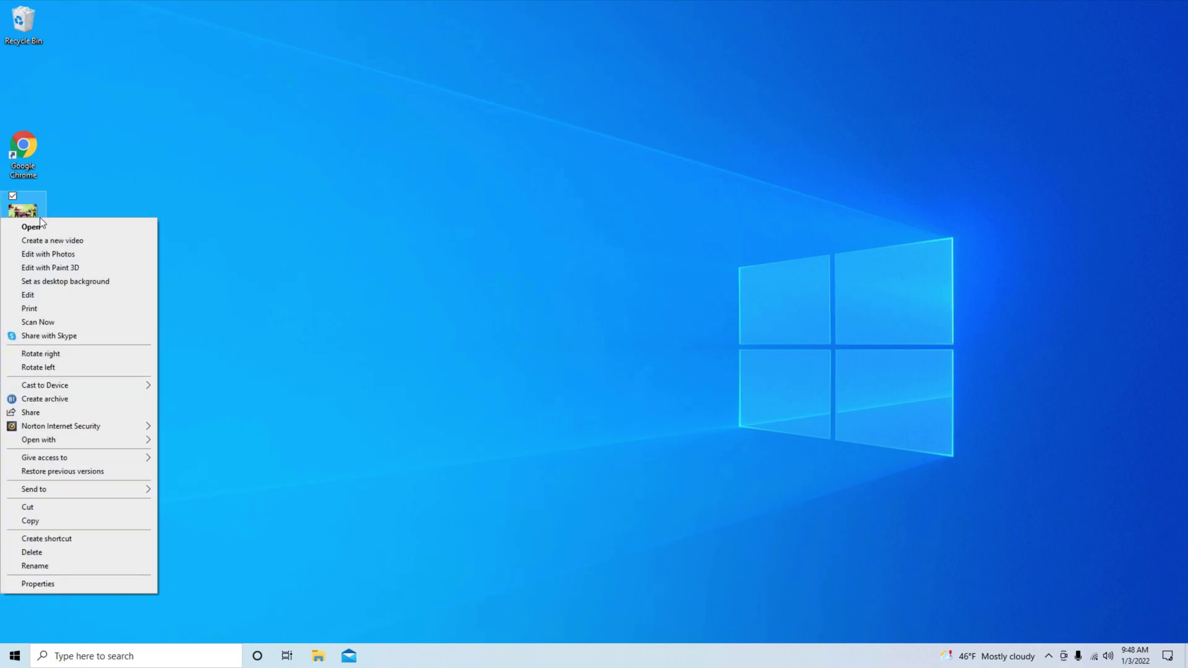
{"action": "left_click", "coordinate": [74, 286]}
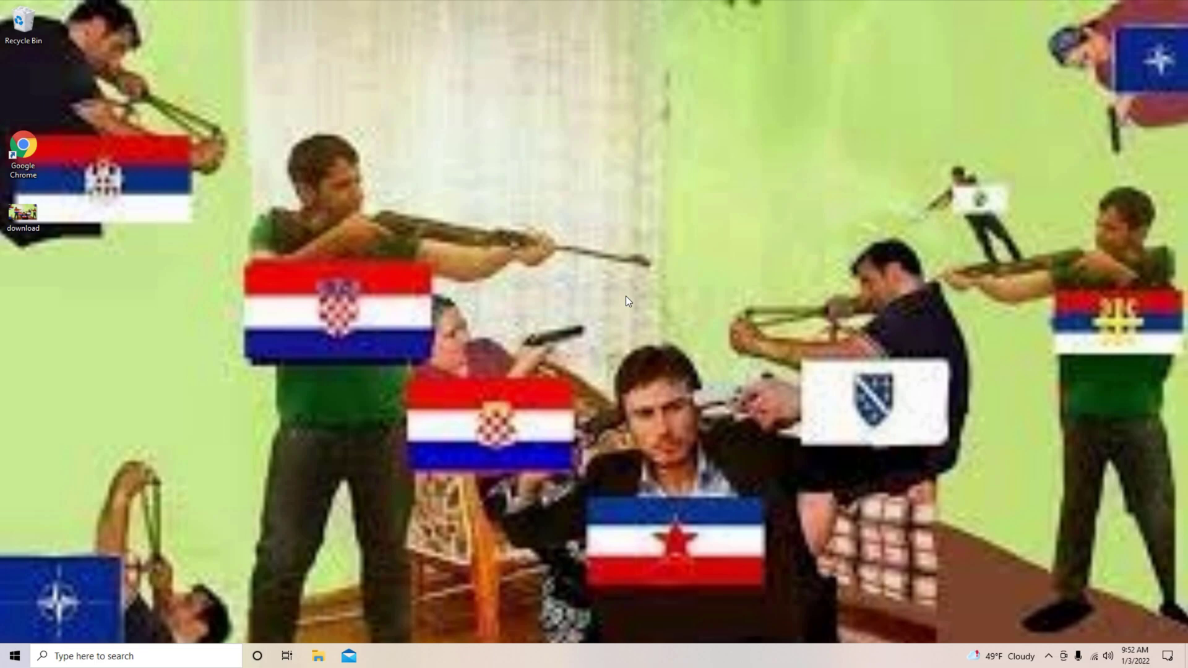
Open Google Chrome, look up "thecalcman" and go to the suggested TheCalcMan YouTube channel.
{"action": "double_click", "coordinate": [35, 142]}
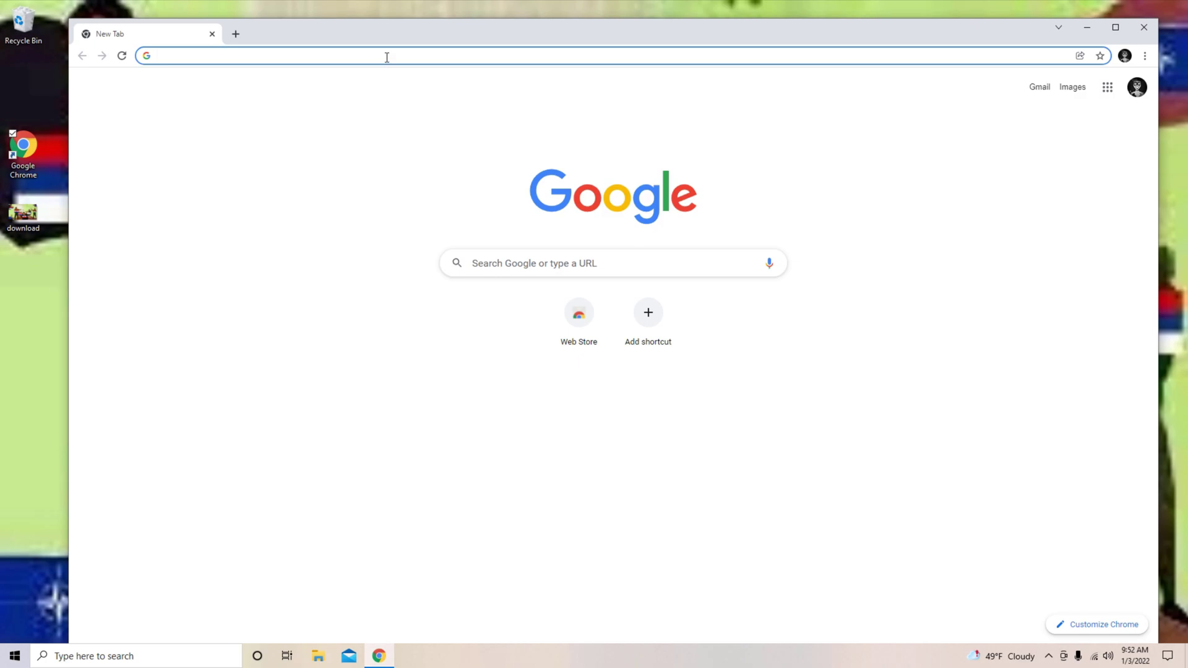
{"action": "type", "text": "thecalcman"}
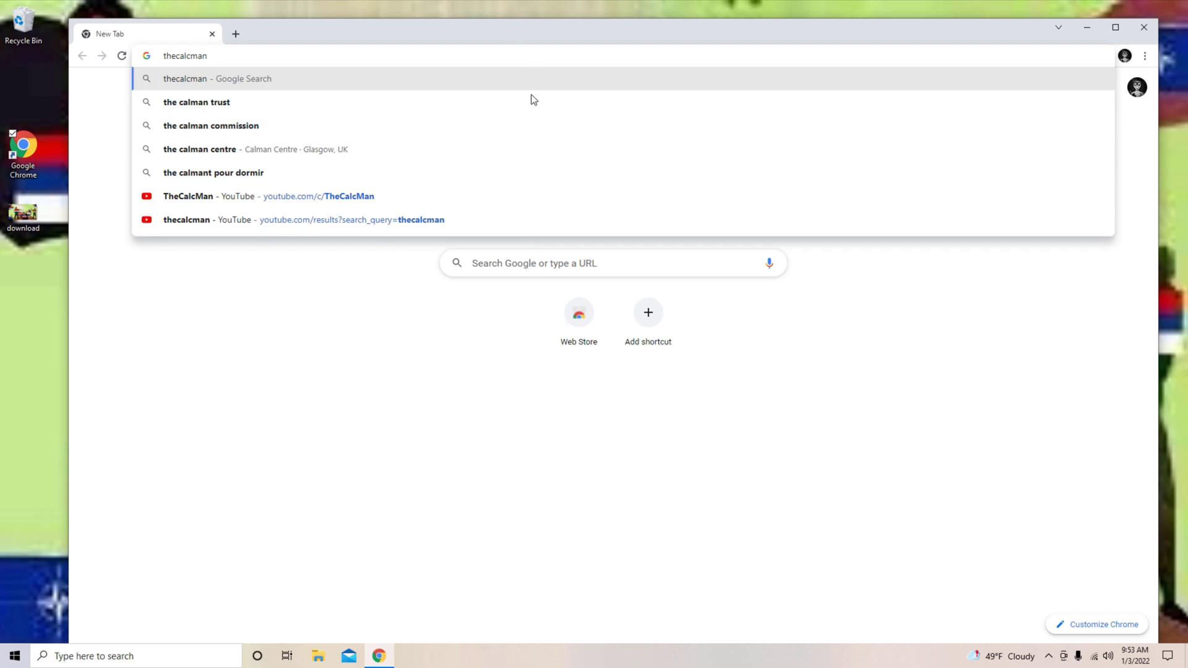
{"action": "left_click", "coordinate": [310, 196]}
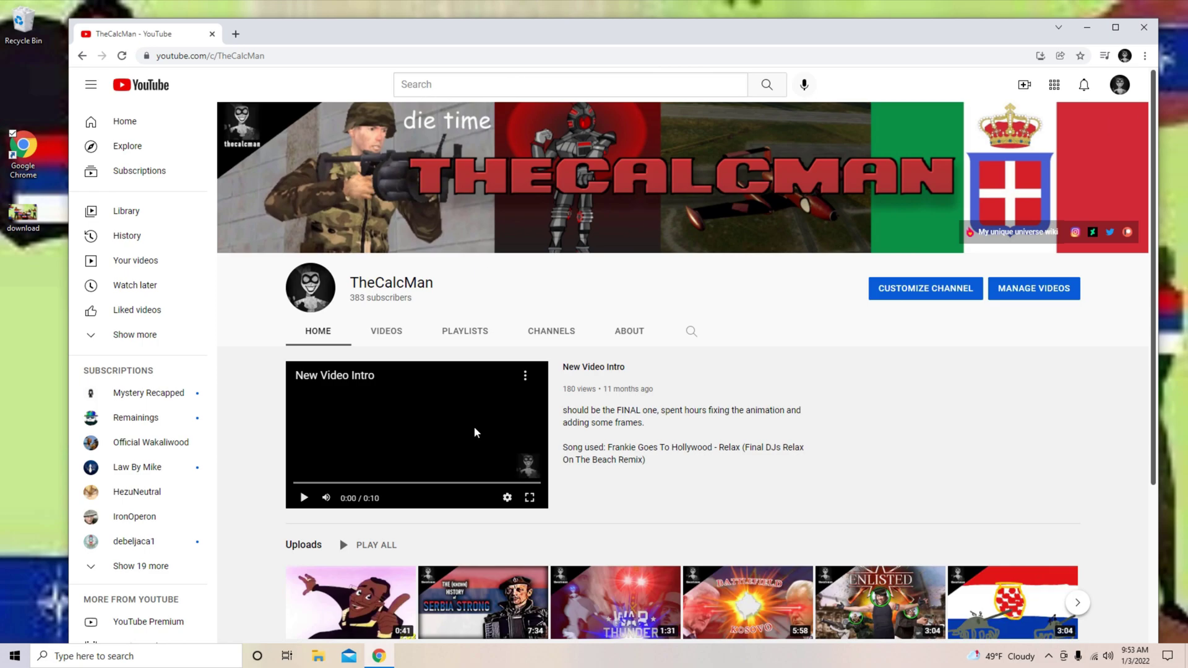
Search YouTube for "thecalcman" and open the TheCalcMan channel from the results.
{"action": "left_click", "coordinate": [475, 87]}
{"action": "type", "text": "thecalc"}
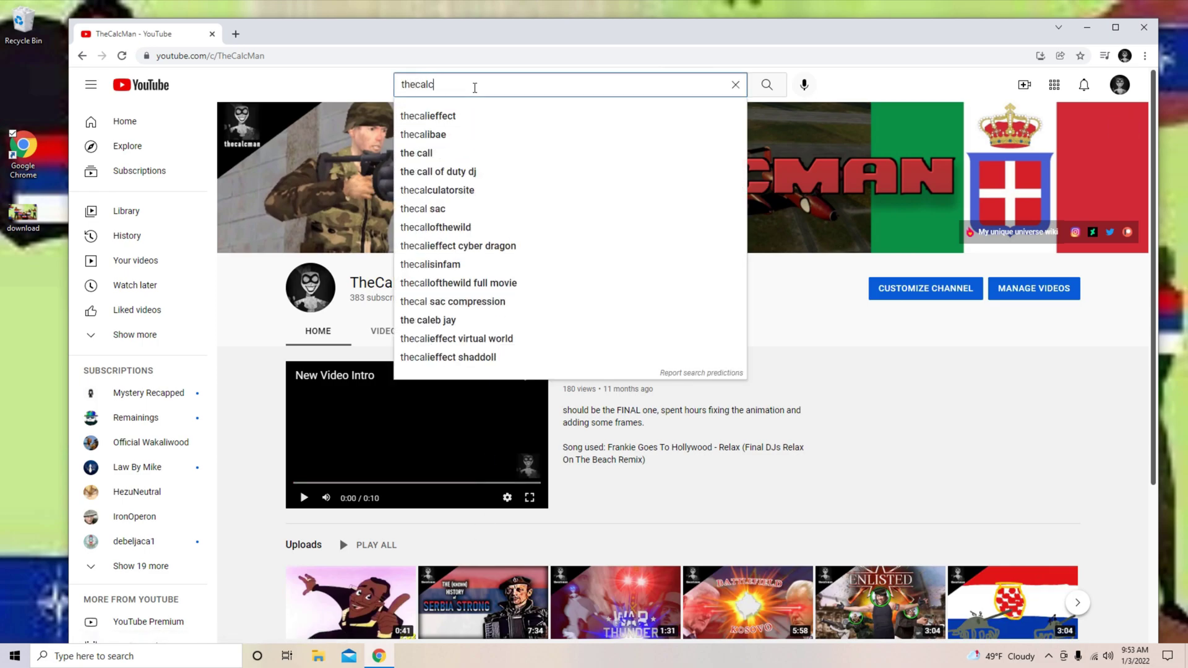
{"action": "type", "text": "man"}
{"action": "key", "text": "Return"}
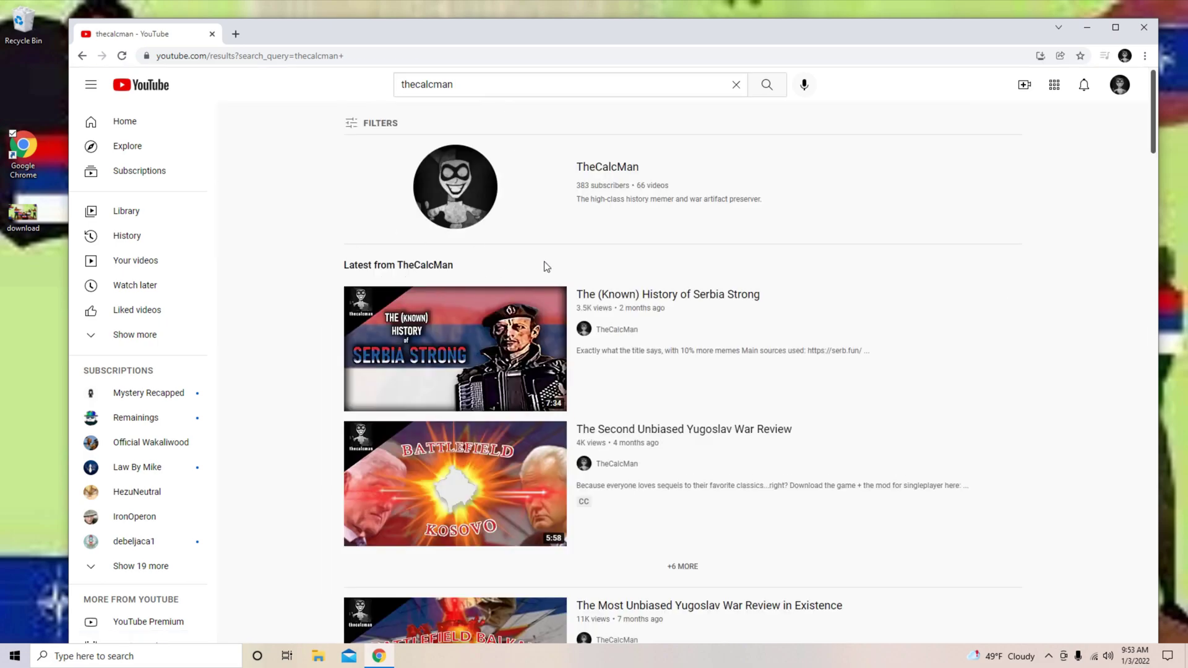
{"action": "left_click", "coordinate": [470, 208]}
Open the video "The Second Unbiased Yugoslav War Review", dismiss the YouTube TV offer and expand the video description.
{"action": "scroll", "coordinate": [619, 427], "scroll_direction": "down", "scroll_amount": 3}
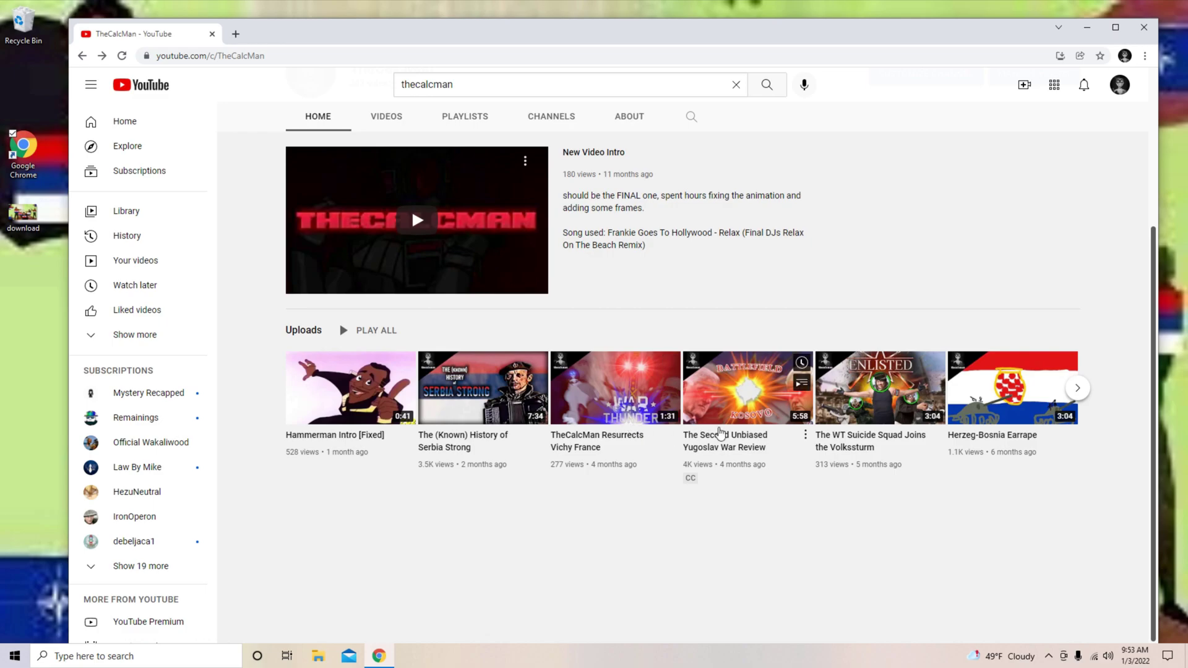
{"action": "left_click", "coordinate": [721, 434]}
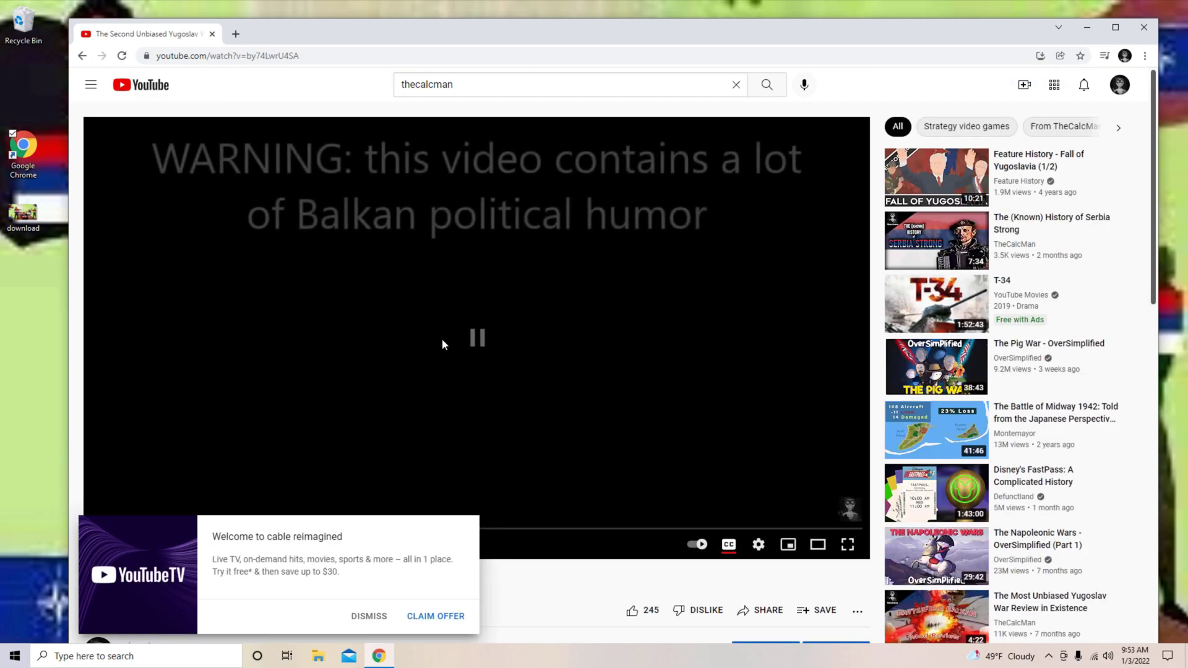
{"action": "scroll", "coordinate": [442, 339], "scroll_direction": "down", "scroll_amount": 4}
{"action": "left_click", "coordinate": [364, 615]}
{"action": "left_click", "coordinate": [152, 480]}
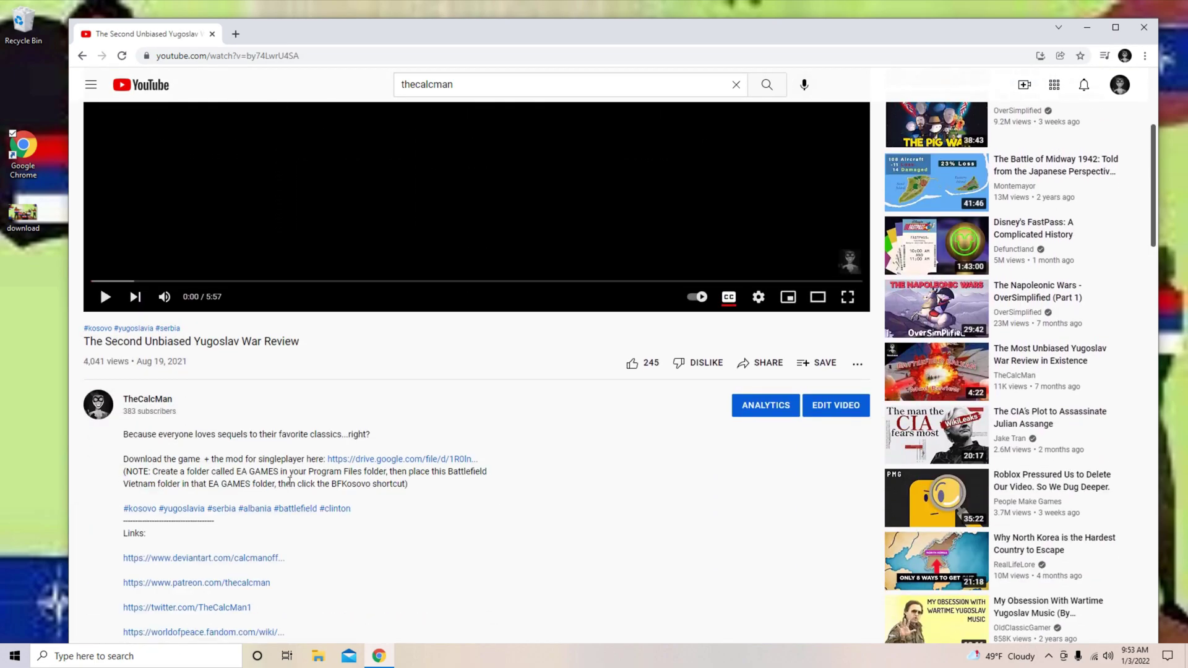
Download Battlefield Vietnam.zip through the Google Drive link in the description, accepting the missing virus scan, and close the browser.
{"action": "scroll", "coordinate": [289, 481], "scroll_direction": "down", "scroll_amount": 1}
{"action": "left_click", "coordinate": [359, 406]}
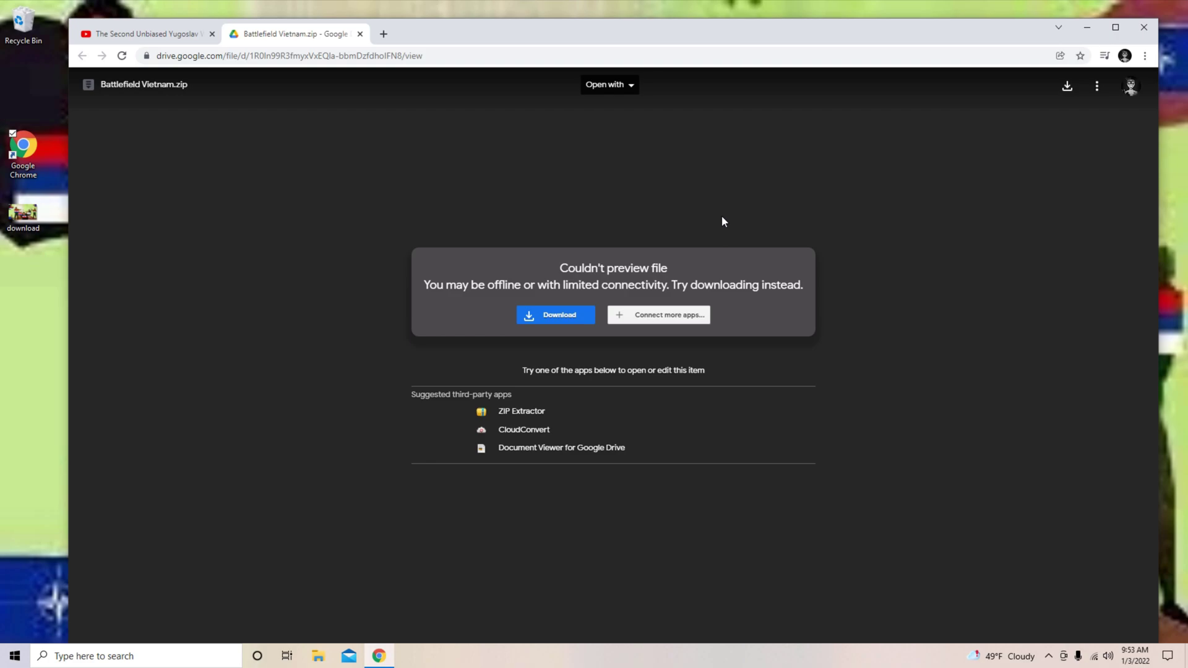
{"action": "left_click", "coordinate": [549, 317]}
{"action": "left_click", "coordinate": [523, 193]}
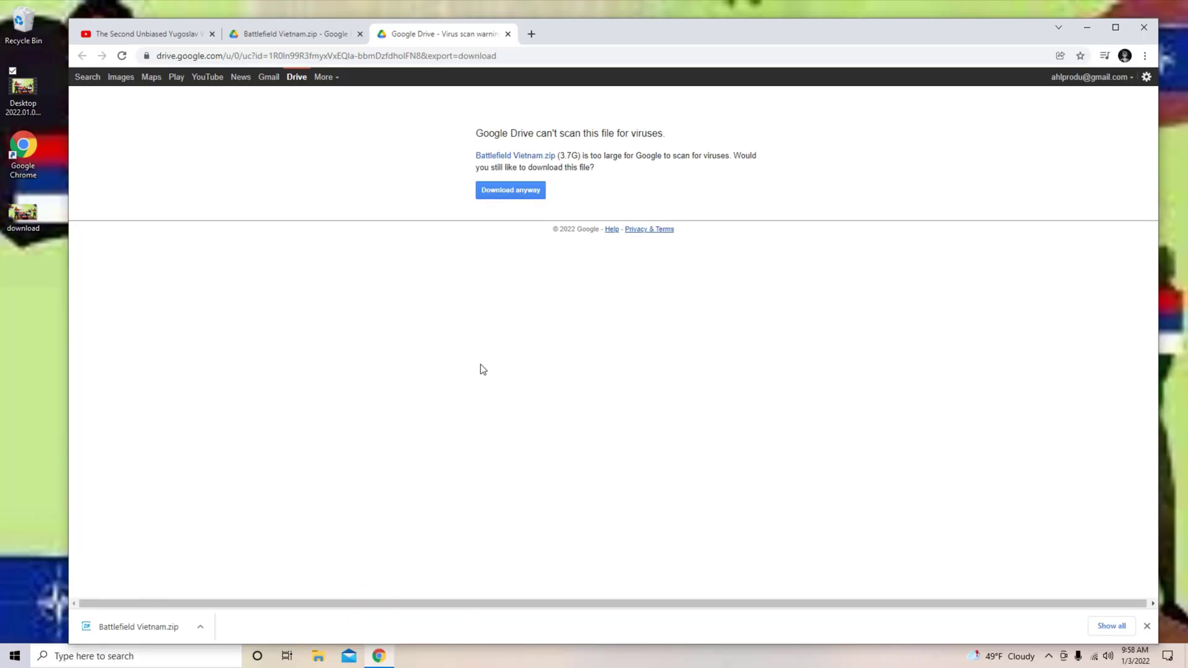
{"action": "left_click", "coordinate": [1151, 25]}
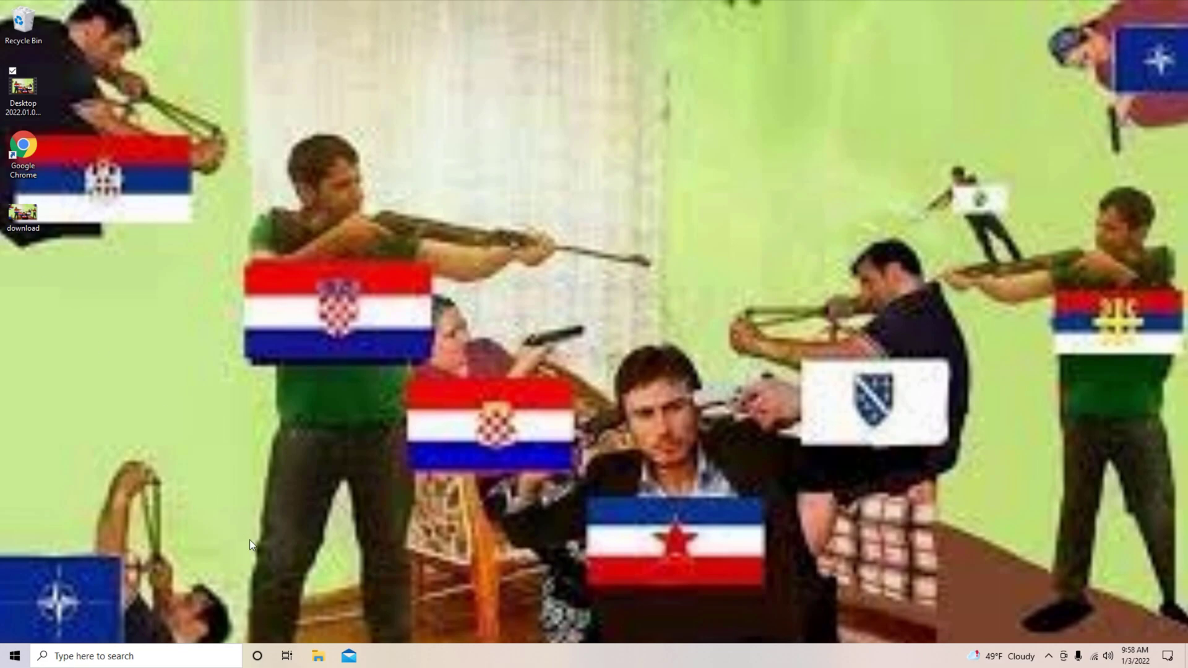
Open the downloaded Battlefield Vietnam archive from the Downloads folder as a compressed folder in File Explorer.
{"action": "left_click", "coordinate": [317, 651]}
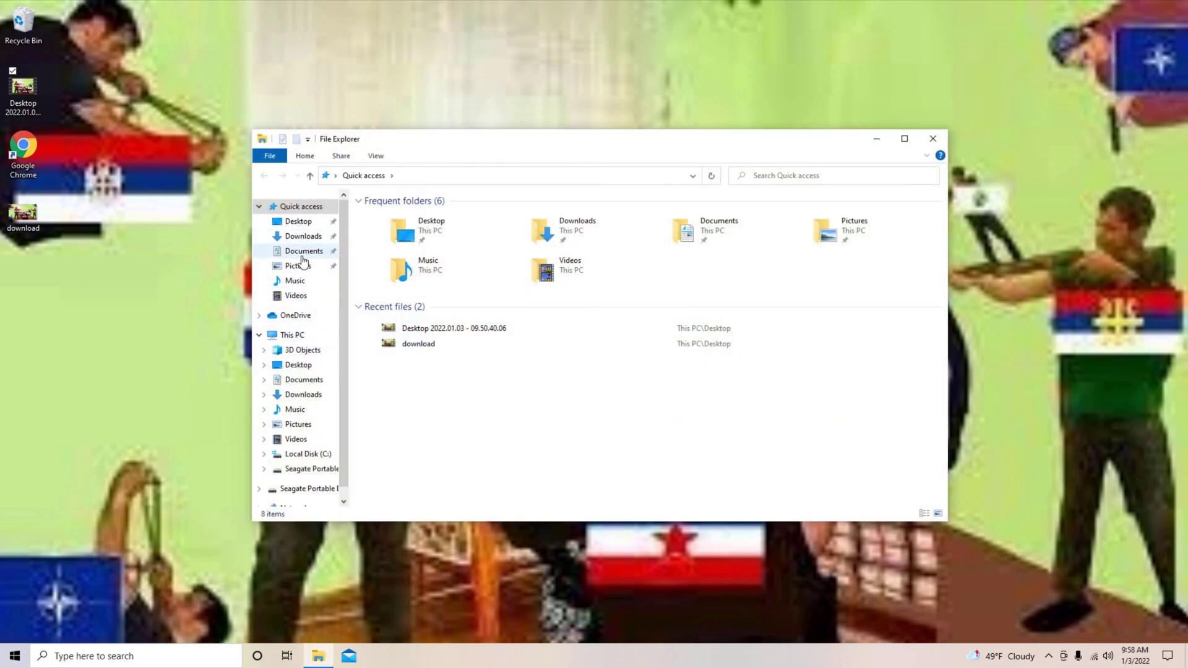
{"action": "left_click", "coordinate": [301, 238]}
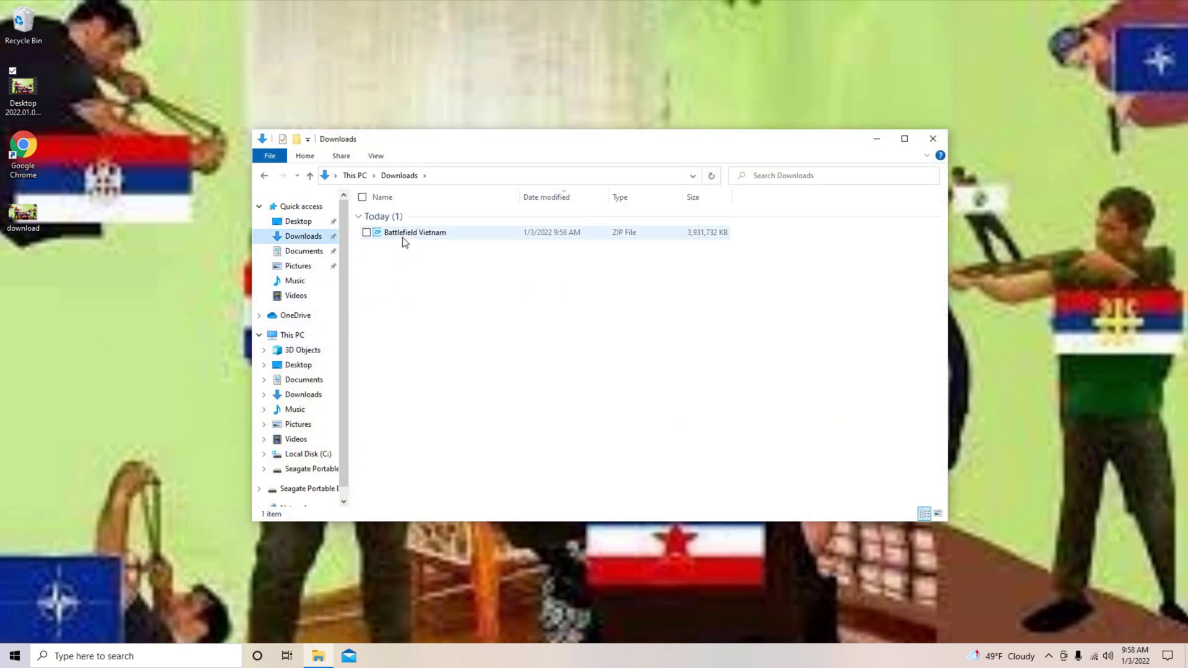
{"action": "left_click", "coordinate": [402, 240]}
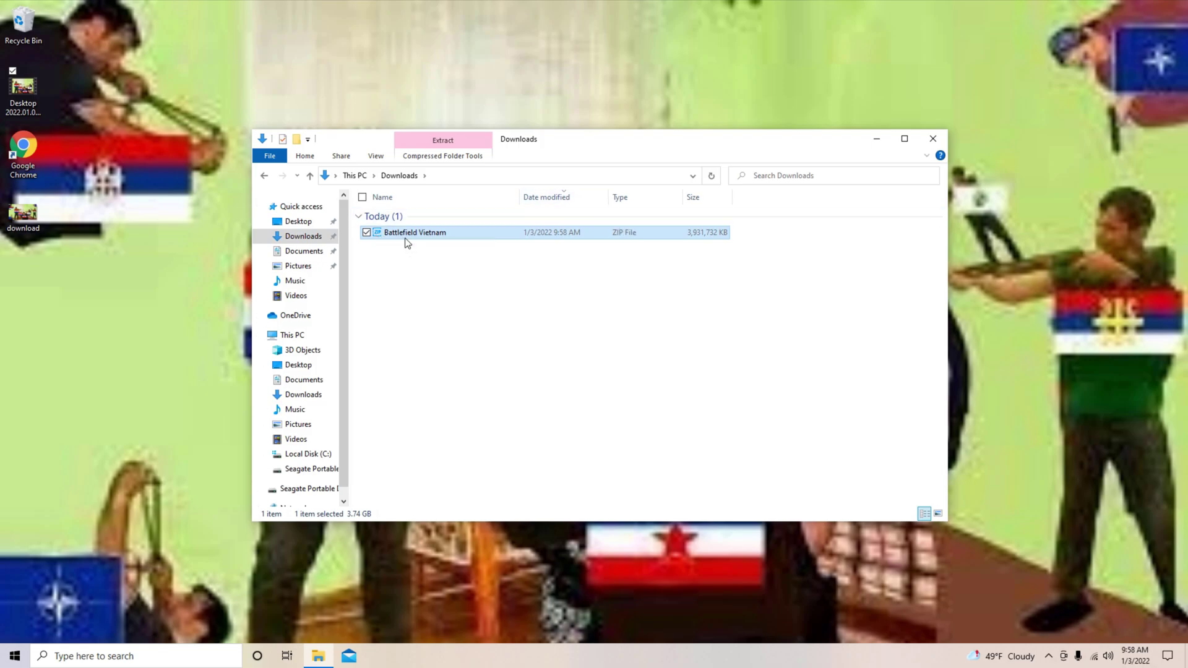
{"action": "right_click", "coordinate": [404, 235]}
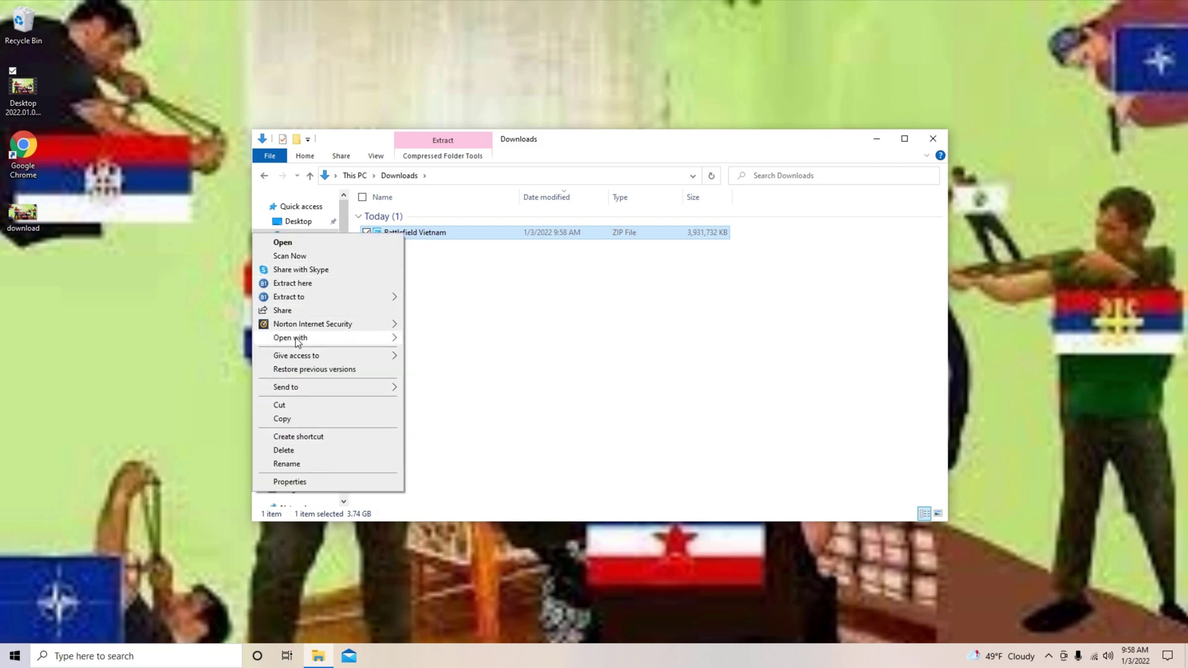
{"action": "left_click", "coordinate": [412, 352]}
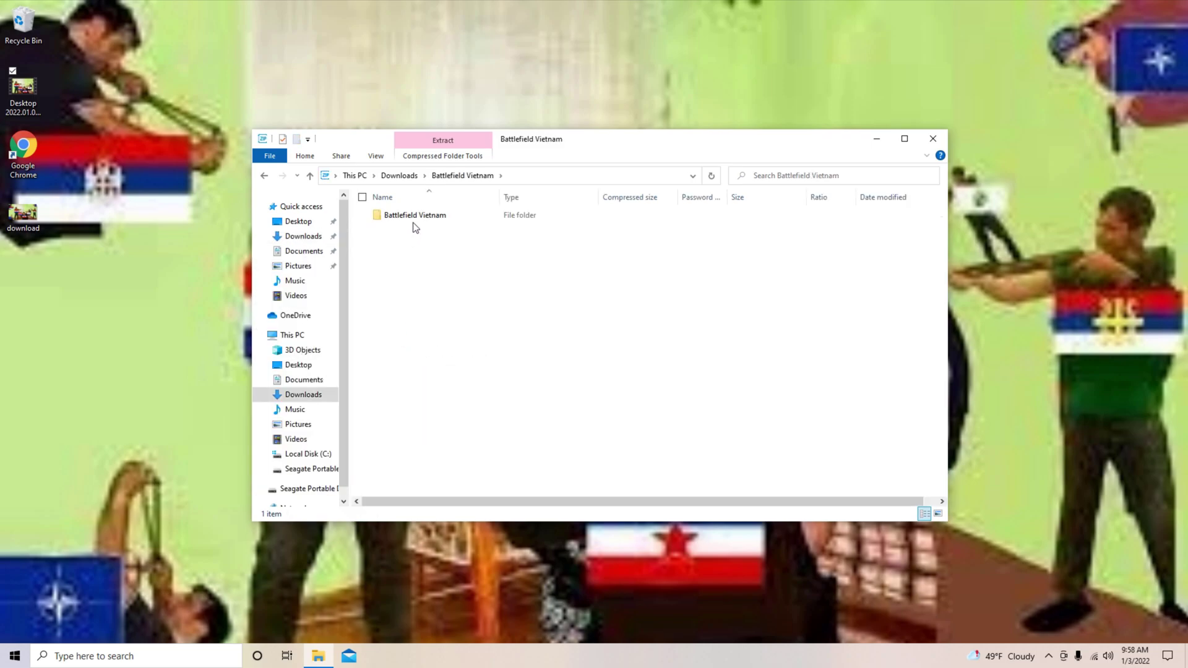
Extract the Battlefield Vietnam folder from the archive to the desktop and check the files it contains.
{"action": "left_click_drag", "start_coordinate": [432, 221], "coordinate": [31, 288]}
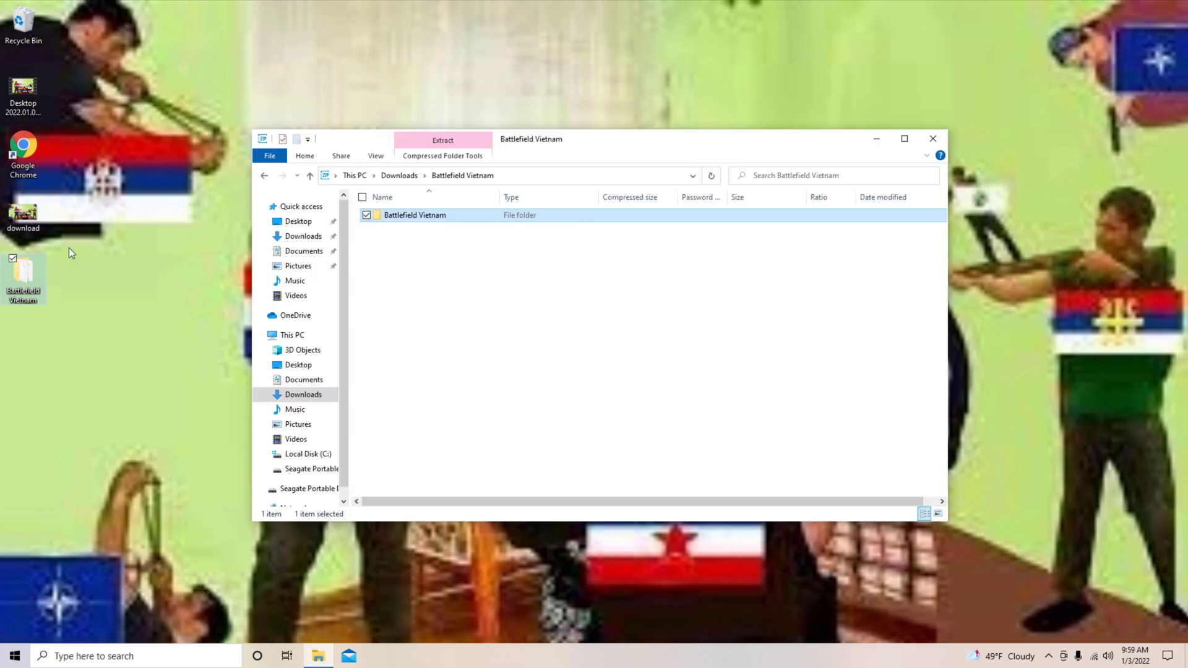
{"action": "double_click", "coordinate": [32, 280]}
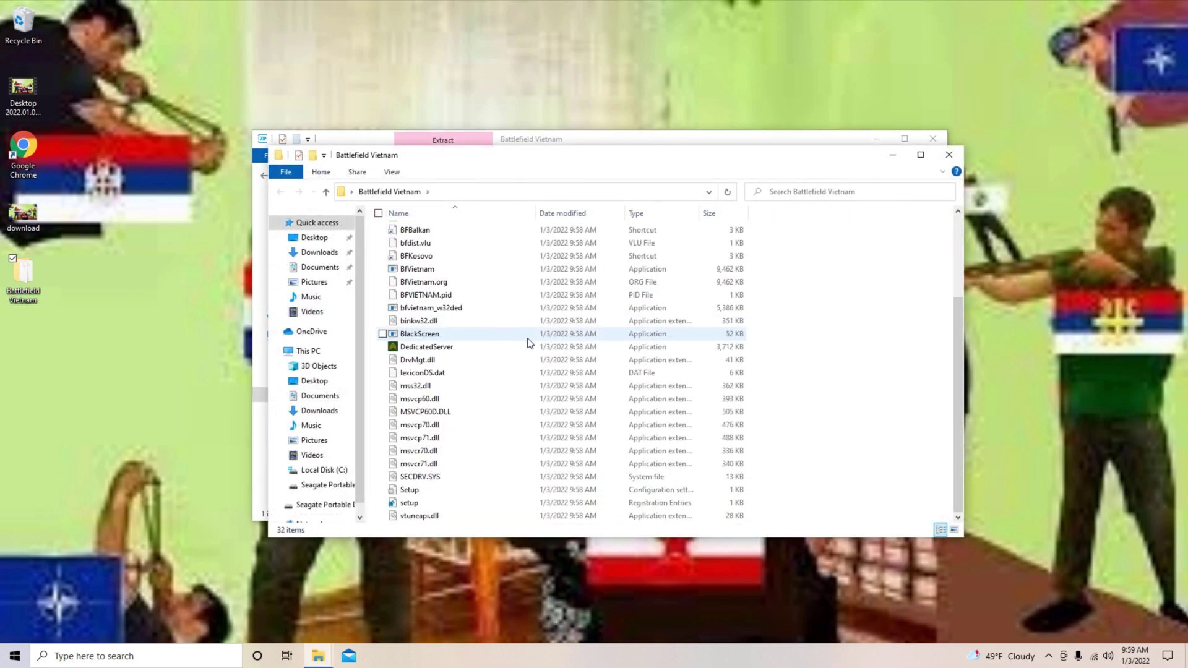
{"action": "left_click", "coordinate": [949, 154]}
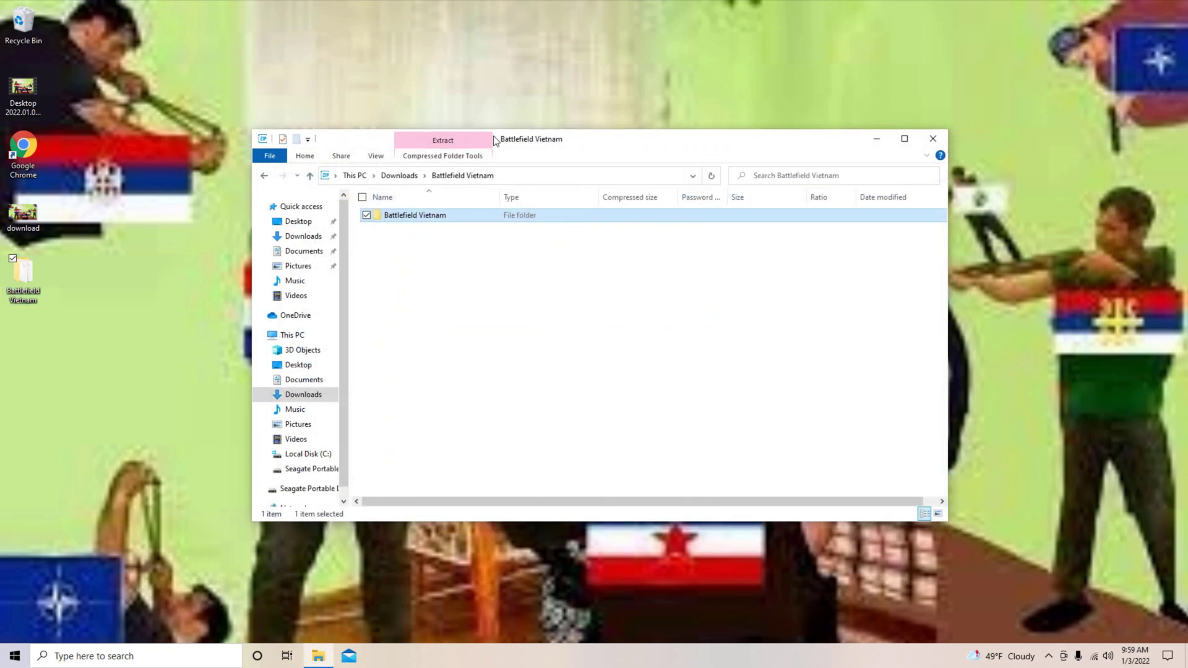
{"action": "left_click_drag", "start_coordinate": [495, 140], "coordinate": [670, 138]}
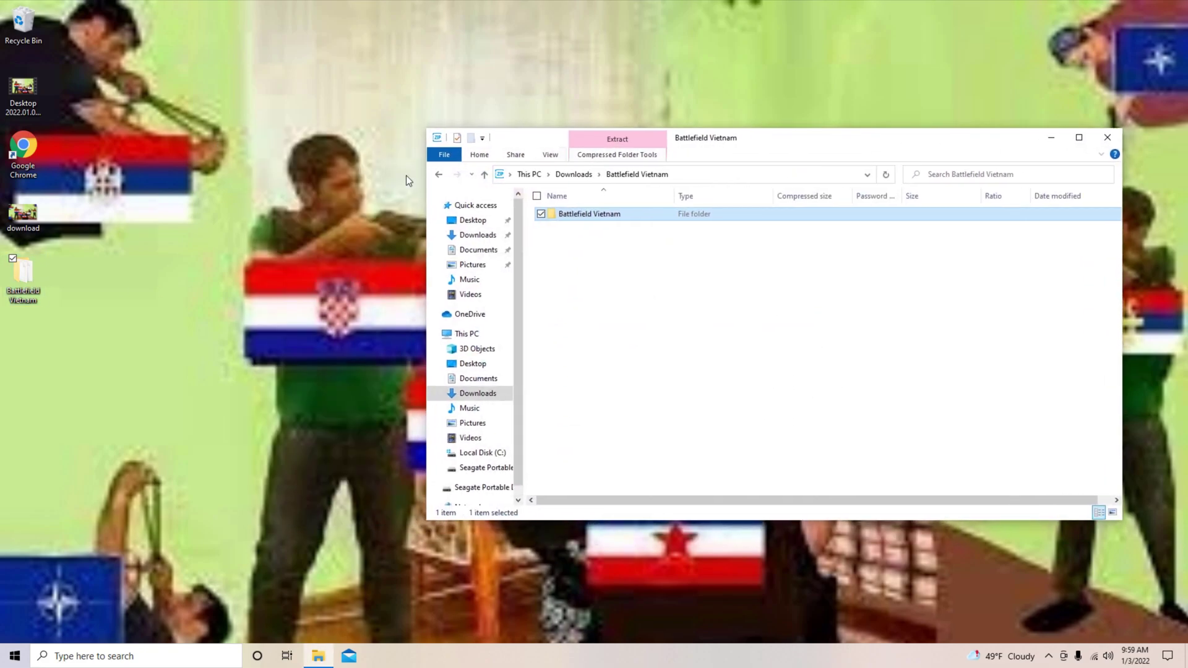
Create a new folder named "EA GAMES" in Program Files on Local Disk (C:).
{"action": "left_click", "coordinate": [486, 455]}
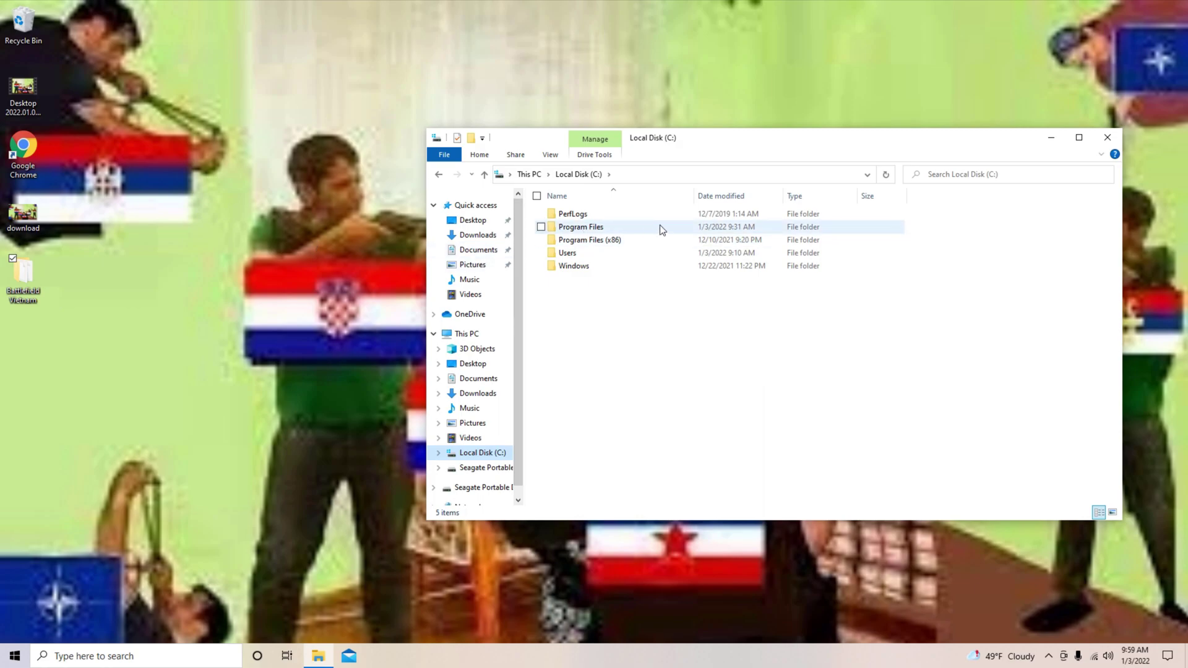
{"action": "left_click", "coordinate": [22, 278]}
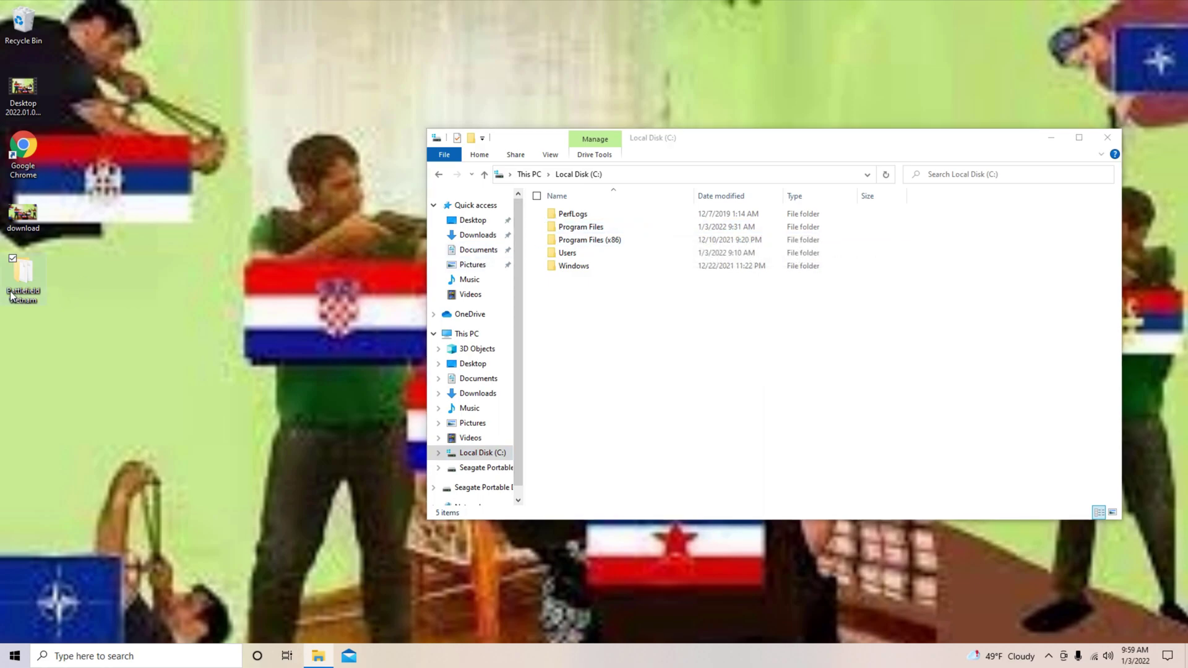
{"action": "double_click", "coordinate": [625, 229]}
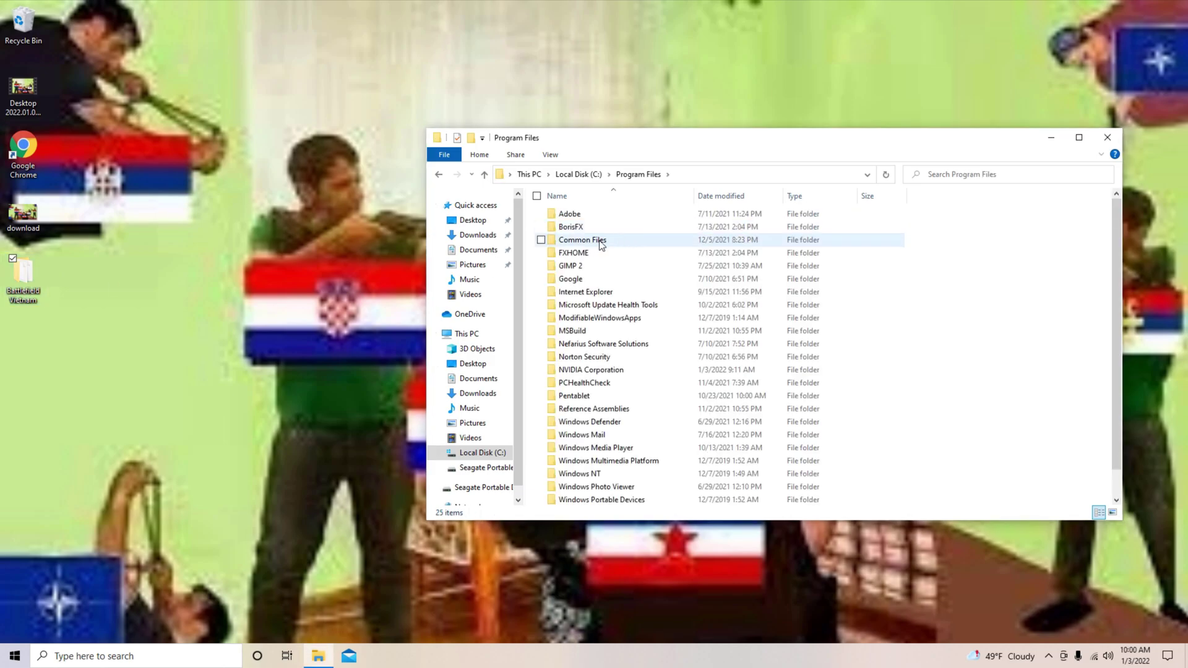
{"action": "right_click", "coordinate": [978, 266]}
{"action": "mouse_move", "coordinate": [897, 395]}
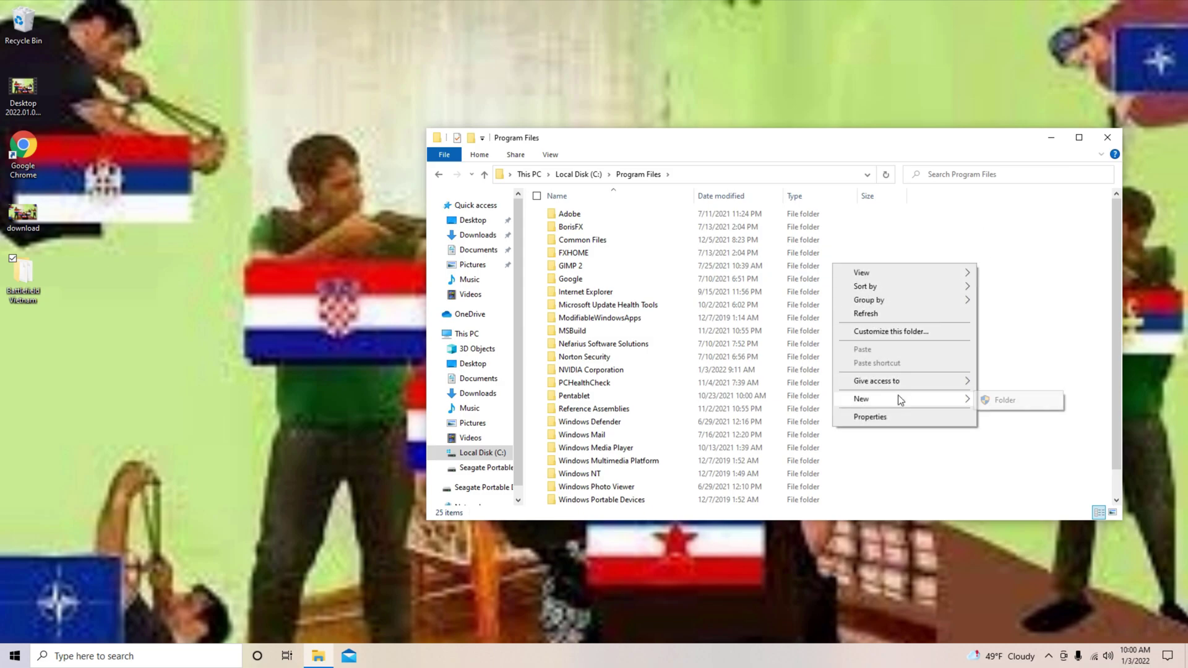
{"action": "left_click", "coordinate": [992, 405]}
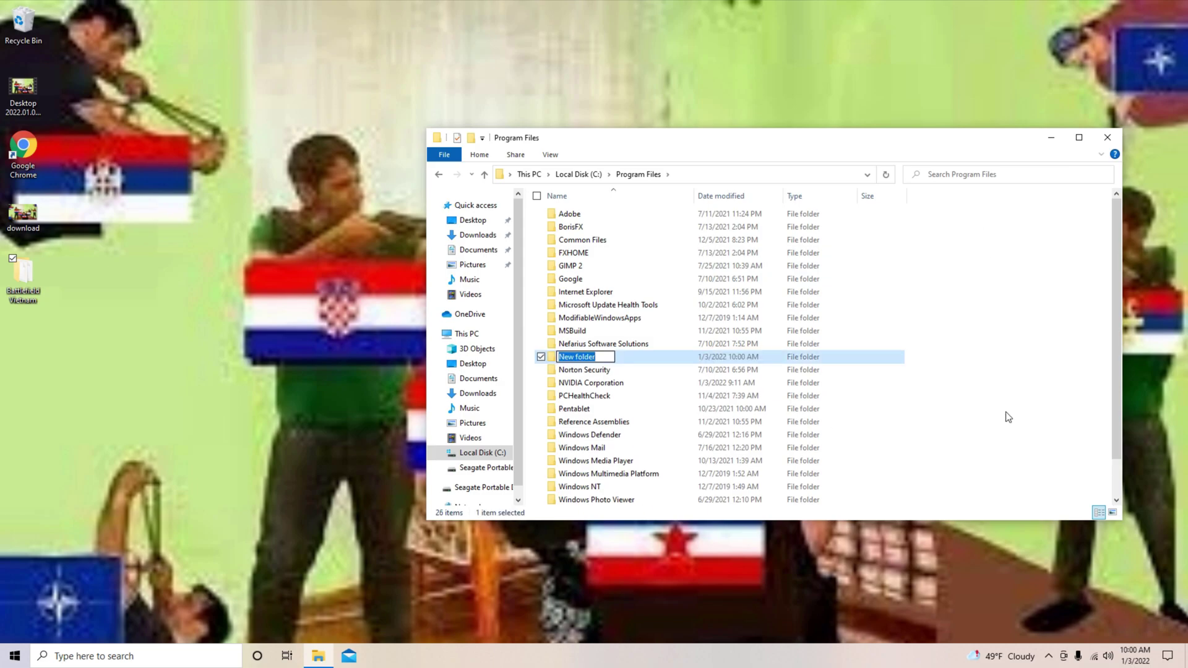
{"action": "type", "text": "EA GAMES"}
{"action": "key", "text": "Return"}
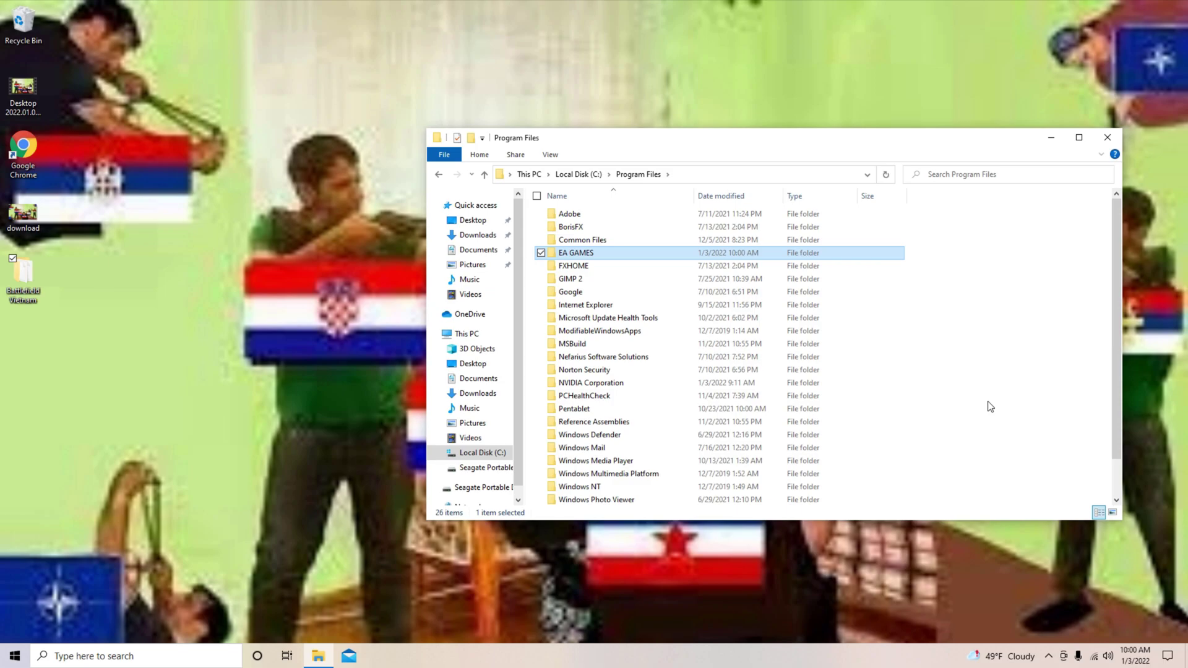
Move the Battlefield Vietnam folder from the desktop into the EA GAMES folder.
{"action": "left_click_drag", "start_coordinate": [39, 282], "coordinate": [54, 284]}
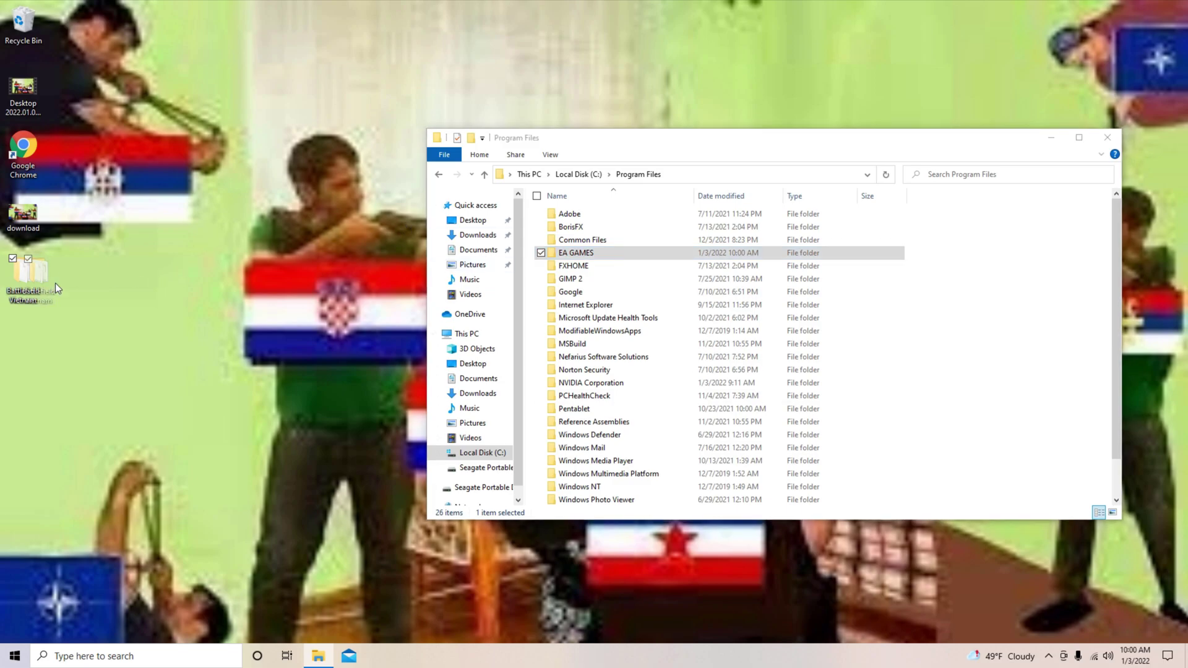
{"action": "left_click_drag", "start_coordinate": [310, 261], "coordinate": [575, 252]}
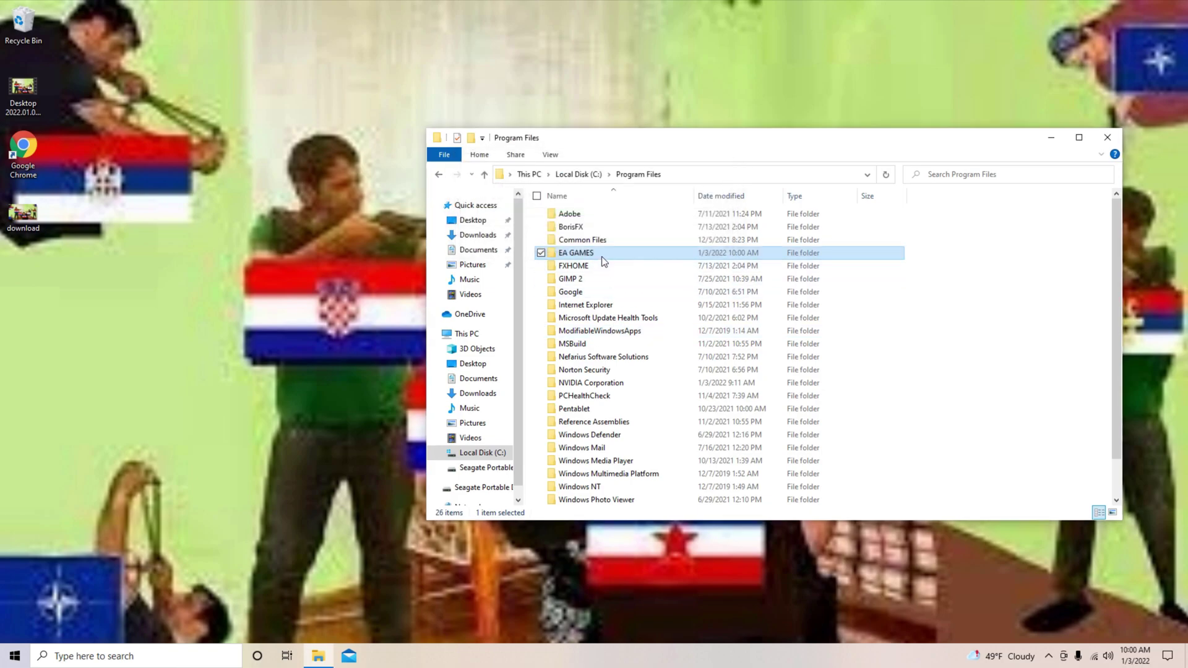
Open the Battlefield Vietnam folder inside EA GAMES and launch the game with the BFBalkan shortcut.
{"action": "double_click", "coordinate": [604, 258]}
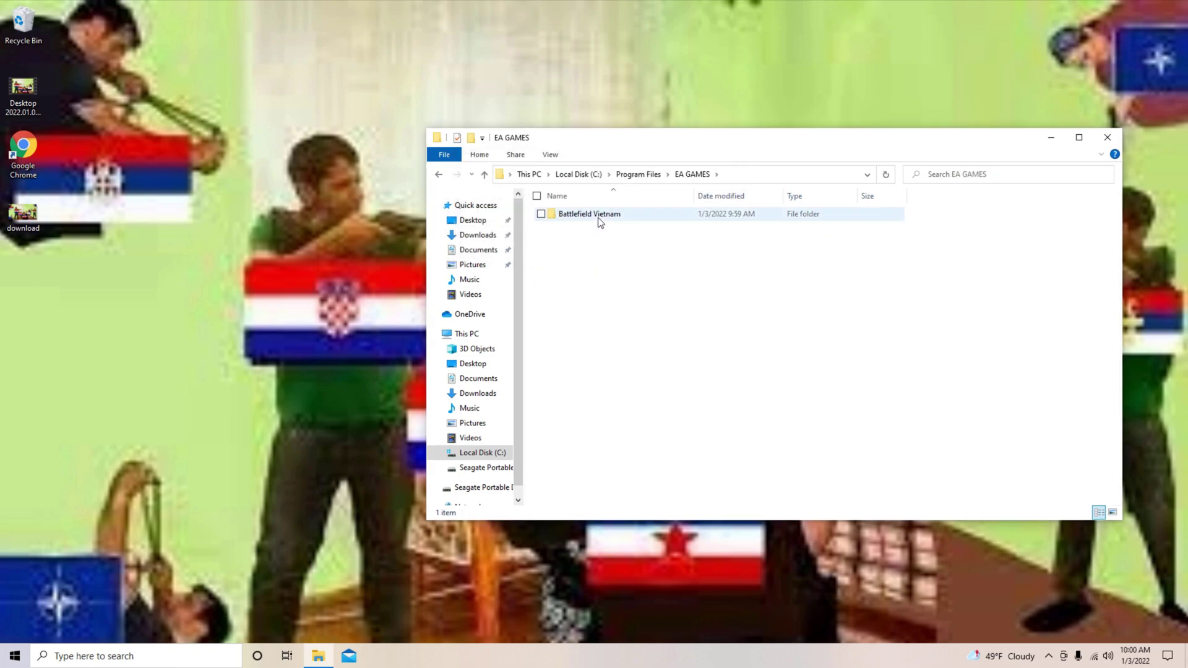
{"action": "double_click", "coordinate": [622, 216]}
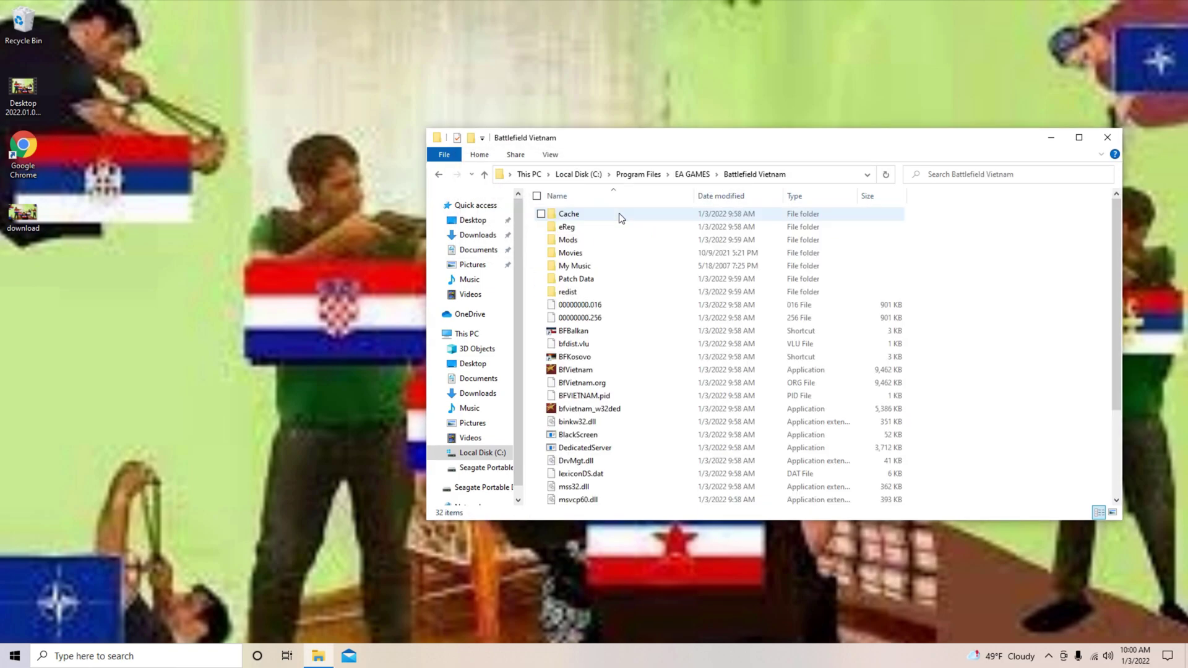
{"action": "left_click", "coordinate": [568, 332]}
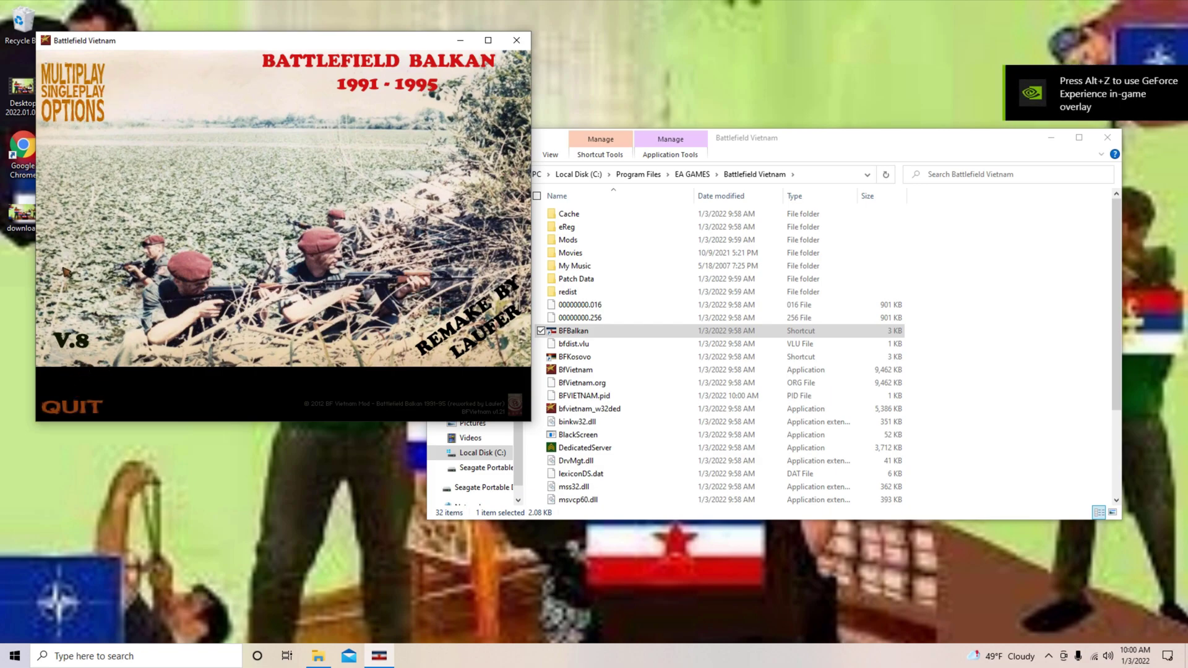
Lower the game's master volume to 31% in the sound options and save the settings.
{"action": "left_click", "coordinate": [74, 111]}
{"action": "left_click", "coordinate": [78, 209]}
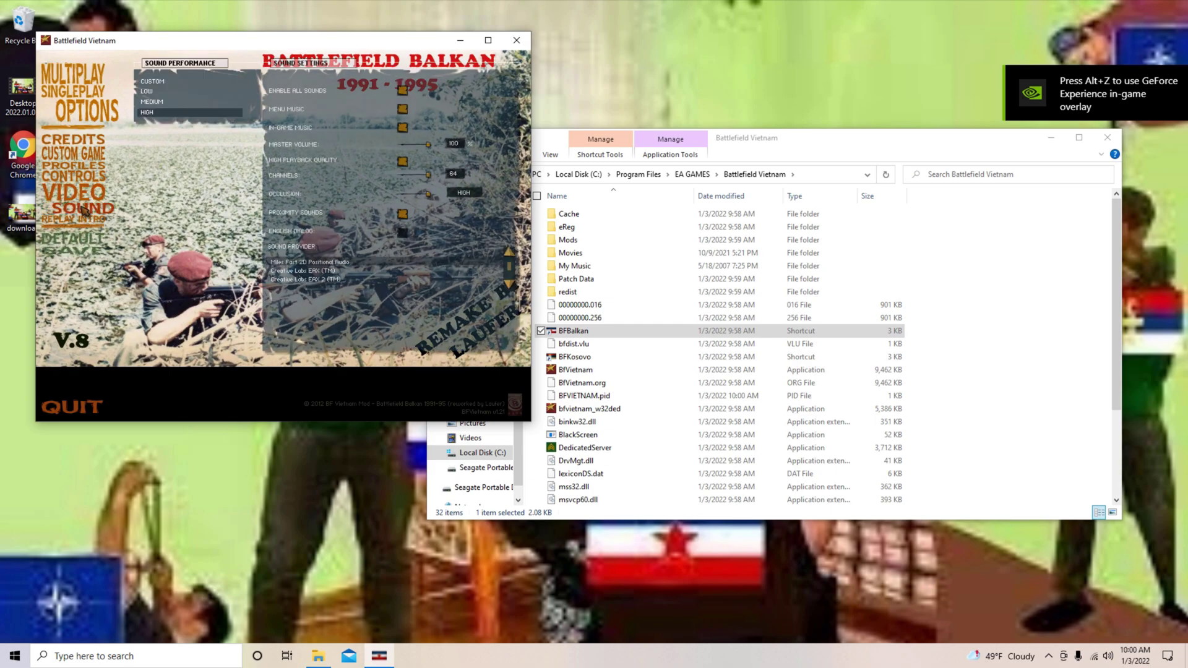
{"action": "left_click", "coordinate": [408, 144]}
{"action": "left_click", "coordinate": [92, 251]}
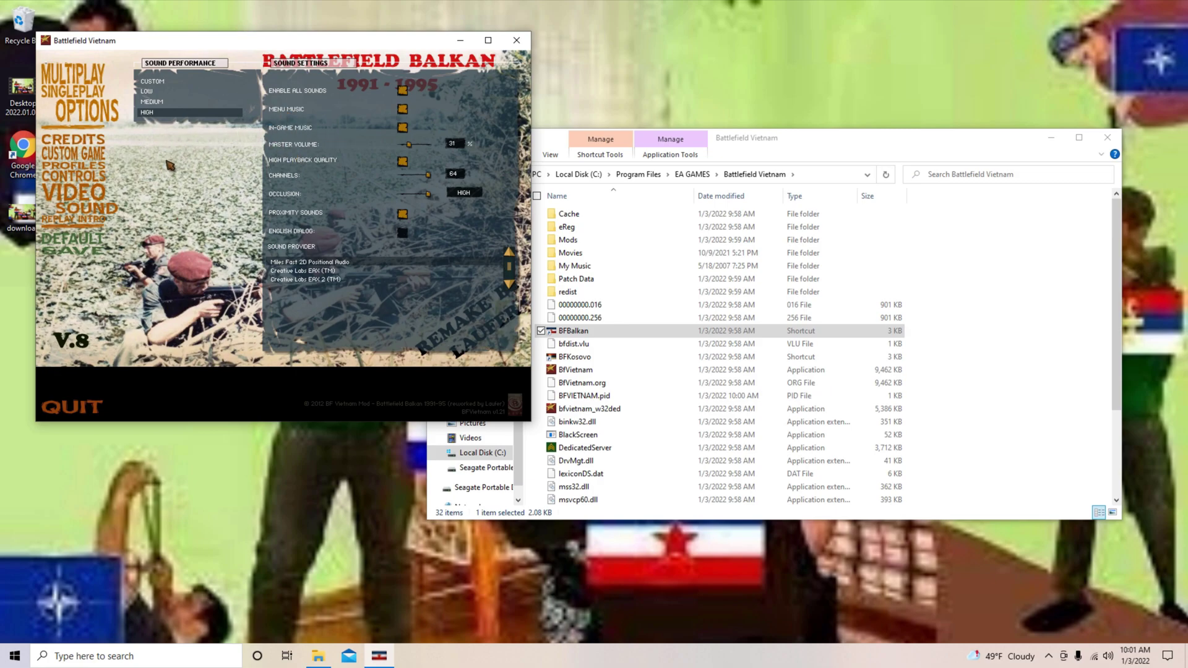
Set the game's display mode to 1280x960x16 in the video options.
{"action": "left_click", "coordinate": [126, 192]}
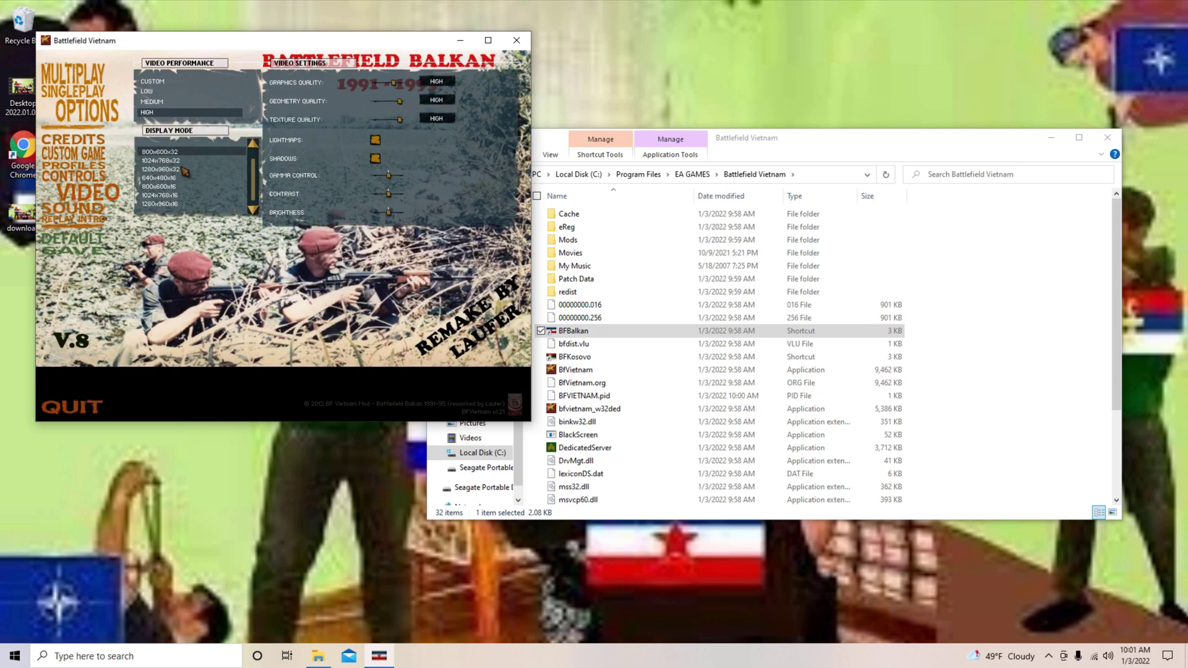
{"action": "left_click", "coordinate": [184, 201]}
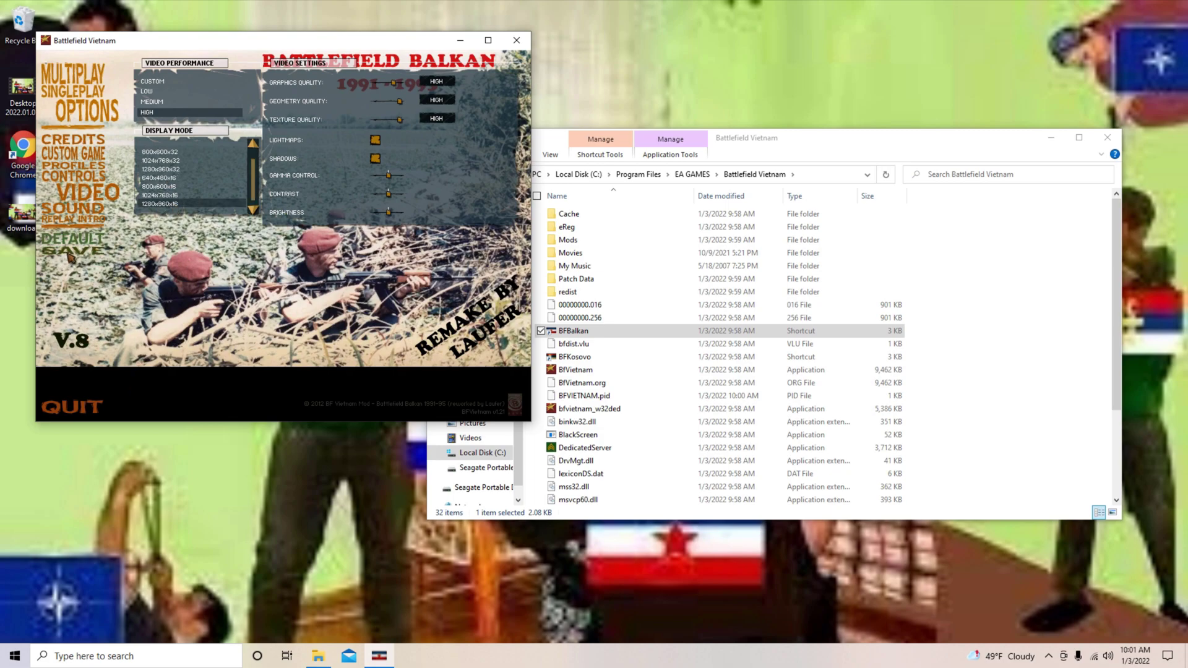
{"action": "left_click", "coordinate": [79, 111]}
Choose the Zapadna Bosna level for a single-player instant battle and start it.
{"action": "left_click", "coordinate": [76, 143]}
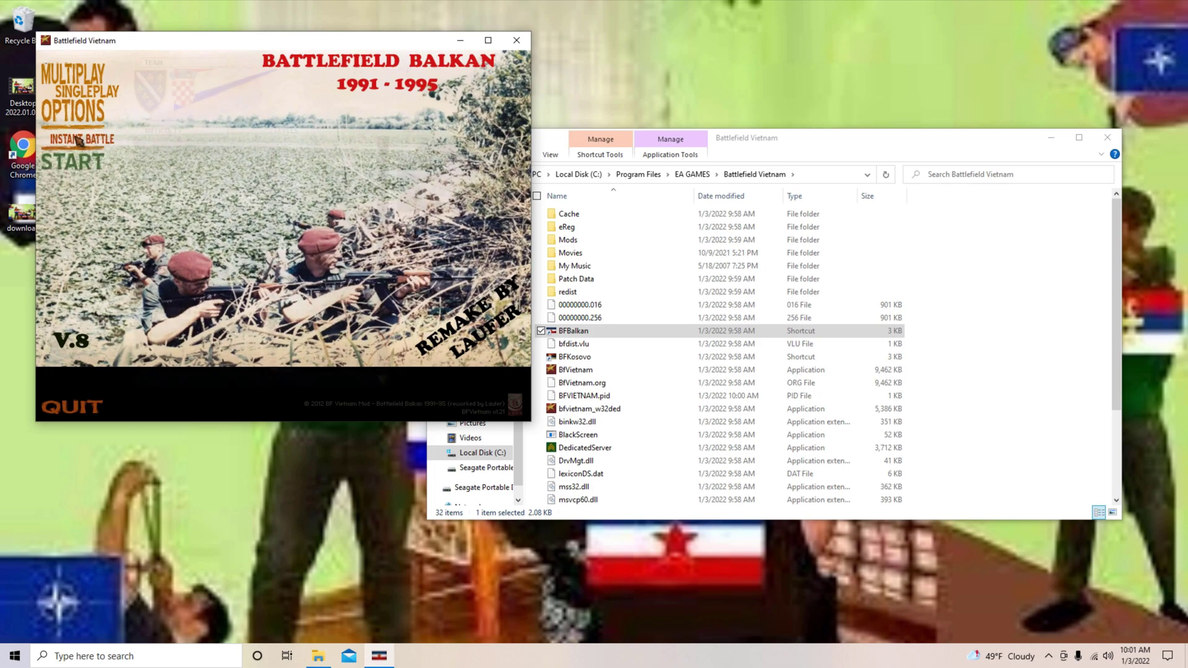
{"action": "scroll", "coordinate": [343, 266], "scroll_direction": "down", "scroll_amount": 4}
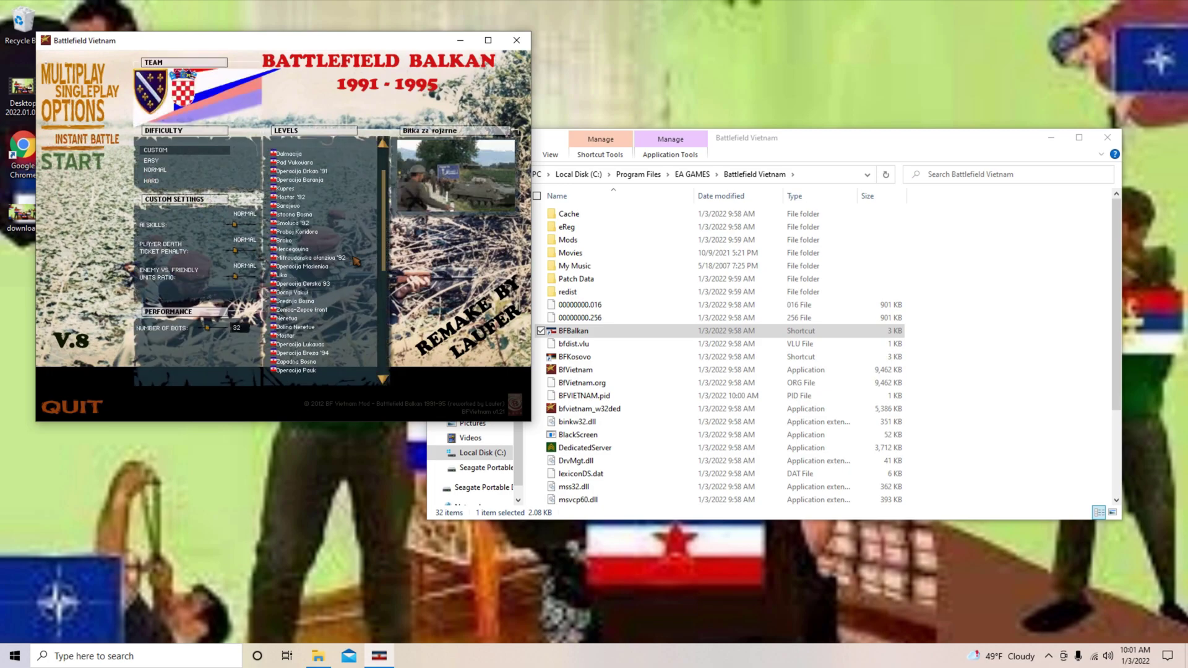
{"action": "left_click", "coordinate": [323, 337]}
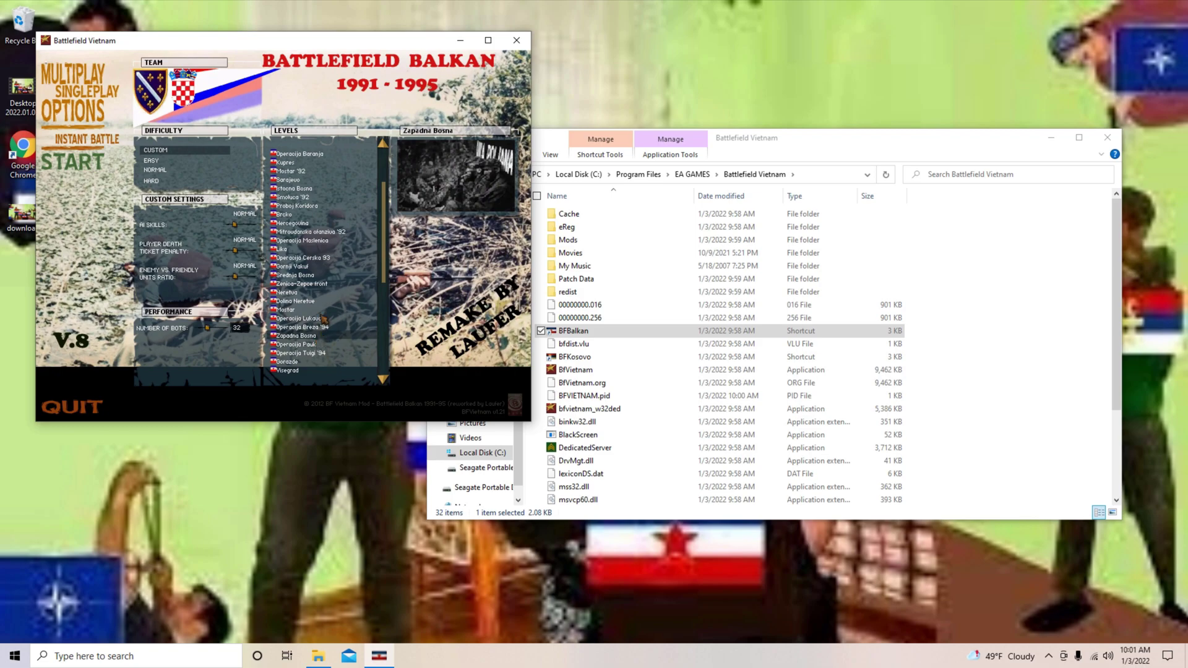
{"action": "scroll", "coordinate": [315, 242], "scroll_direction": "down", "scroll_amount": 1}
{"action": "left_click", "coordinate": [102, 166]}
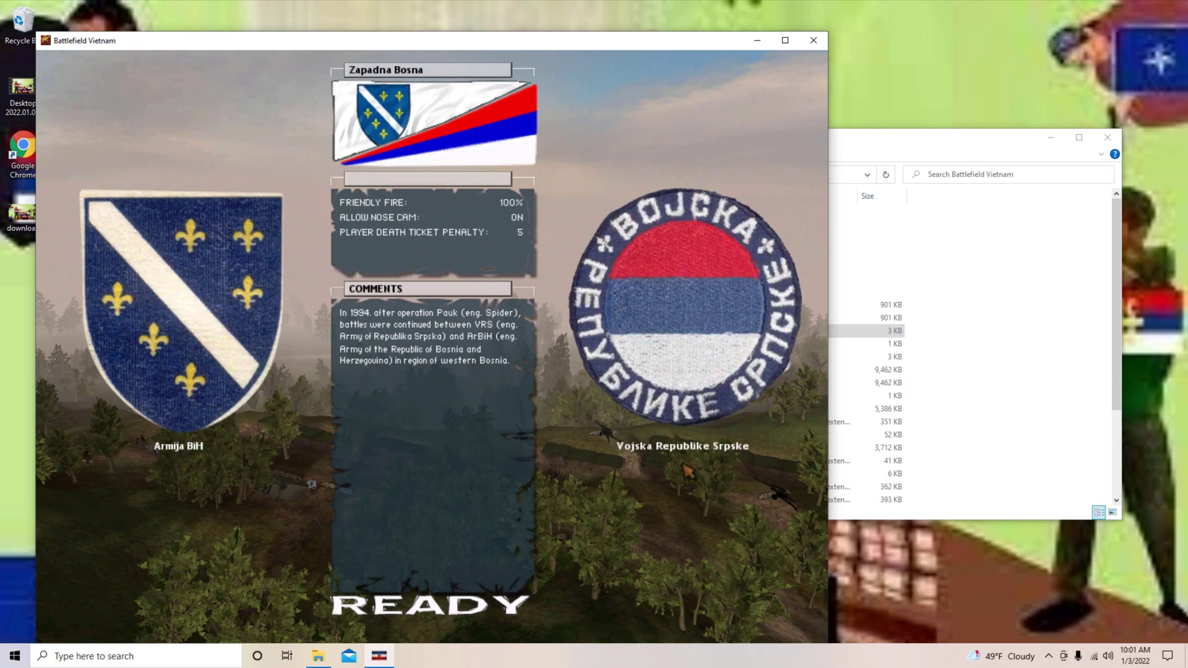
Accept the Zapadna Bosna briefing and spawn at the D5 point on the map.
{"action": "left_click", "coordinate": [427, 606]}
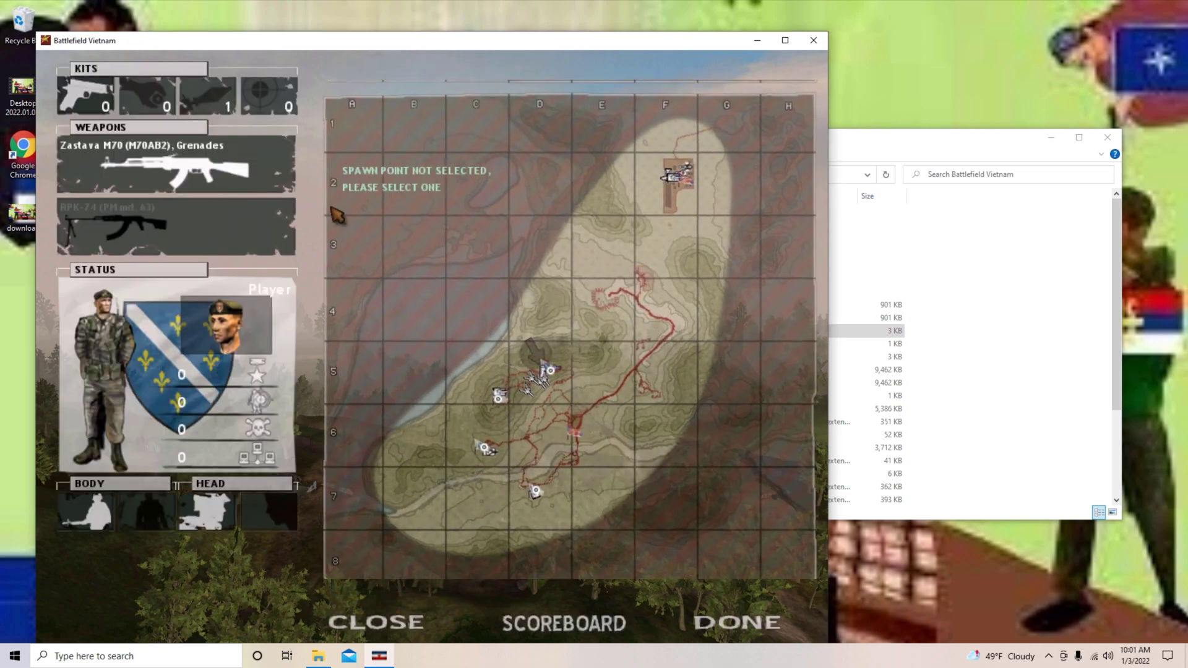
{"action": "left_click", "coordinate": [551, 371]}
{"action": "left_click", "coordinate": [432, 346]}
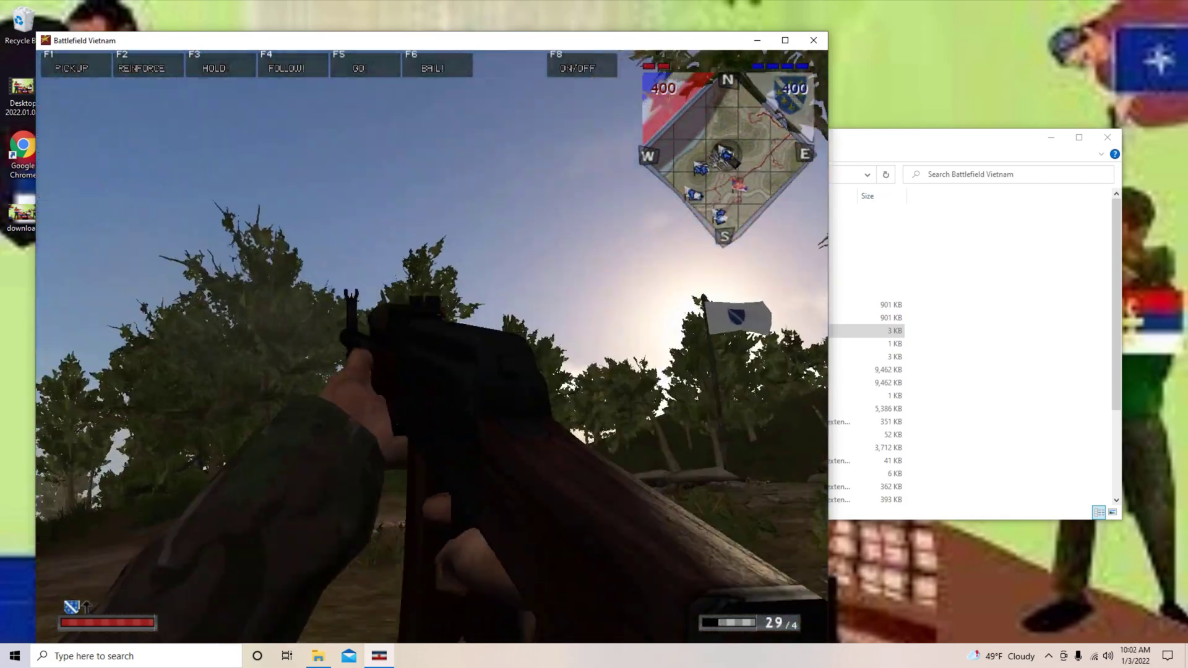
Fire the rifle and try out the soldier's other weapons in the Zapadna Bosna battle.
{"action": "left_click", "coordinate": [432, 347]}
{"action": "key", "text": "2"}
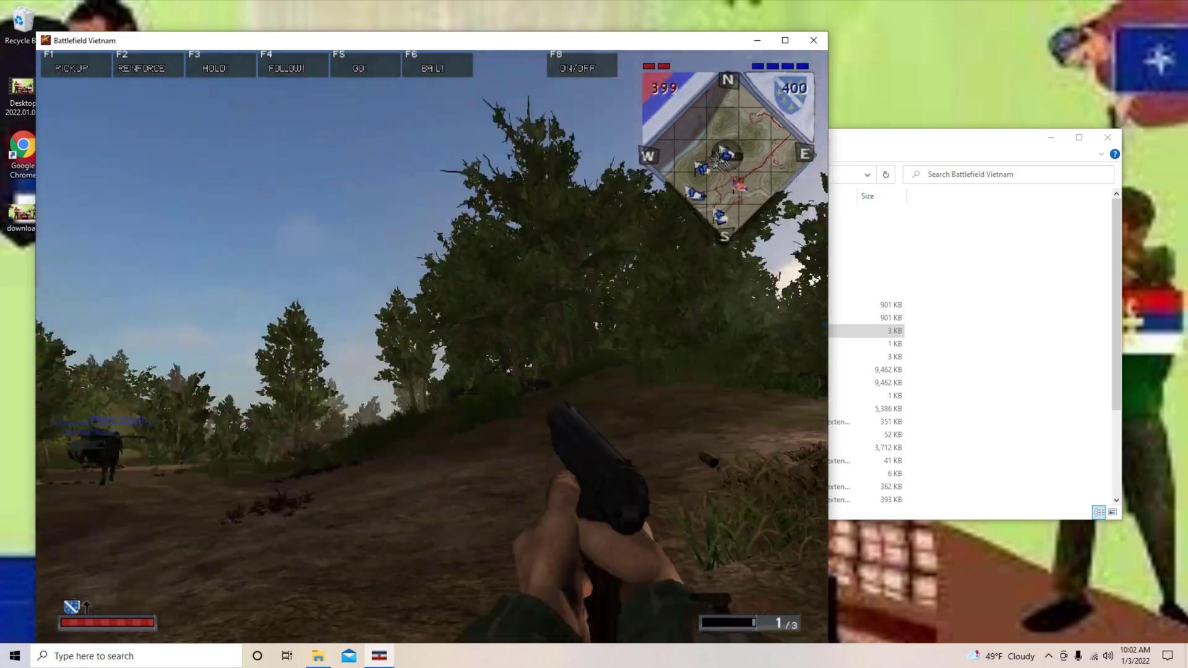
{"action": "key", "text": "3"}
{"action": "left_click", "coordinate": [432, 347]}
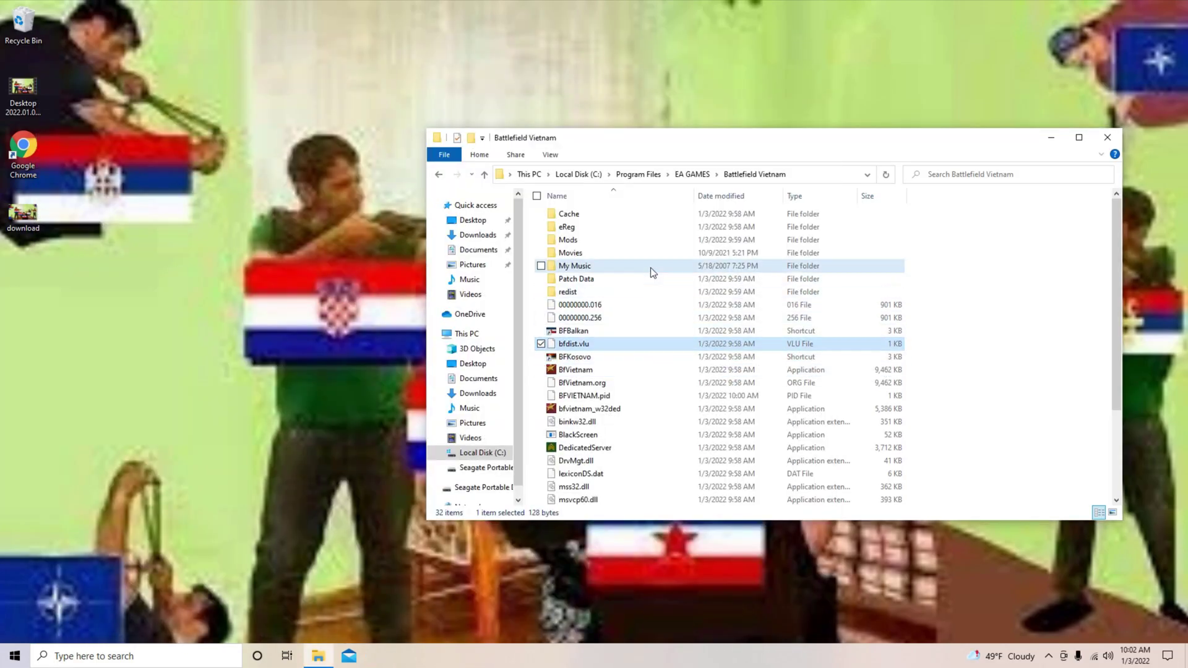
Launch the Kosovo mod with the BFKosovo shortcut and allow the file to open.
{"action": "left_click", "coordinate": [652, 213]}
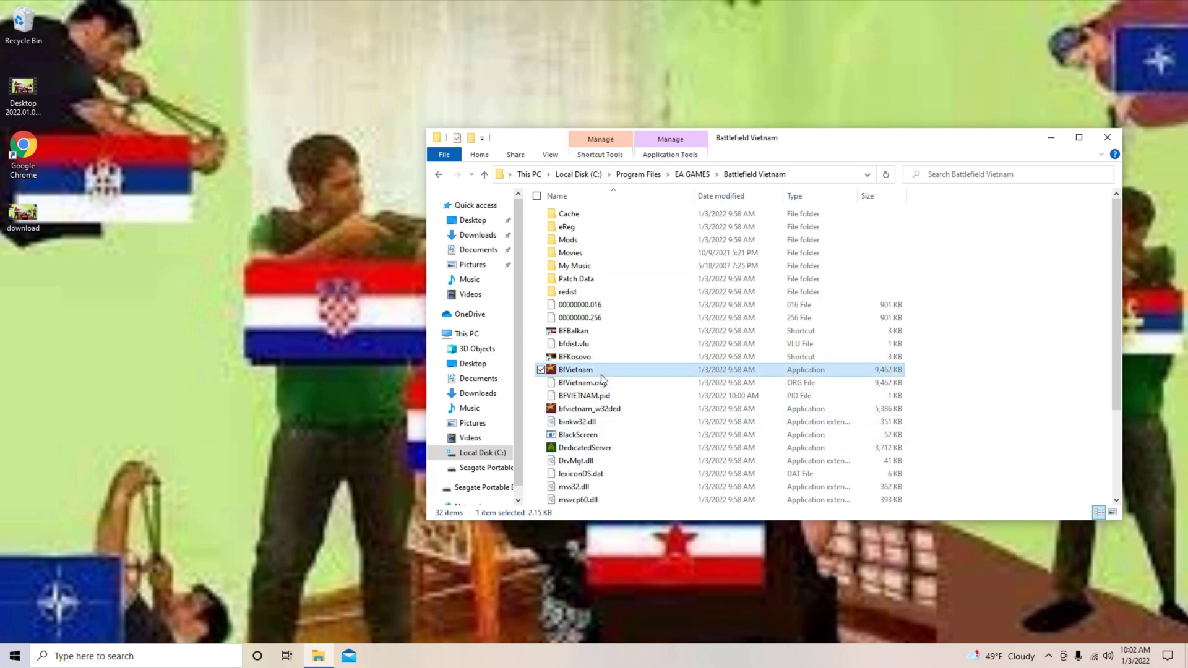
{"action": "left_click", "coordinate": [591, 396]}
{"action": "left_click", "coordinate": [596, 357]}
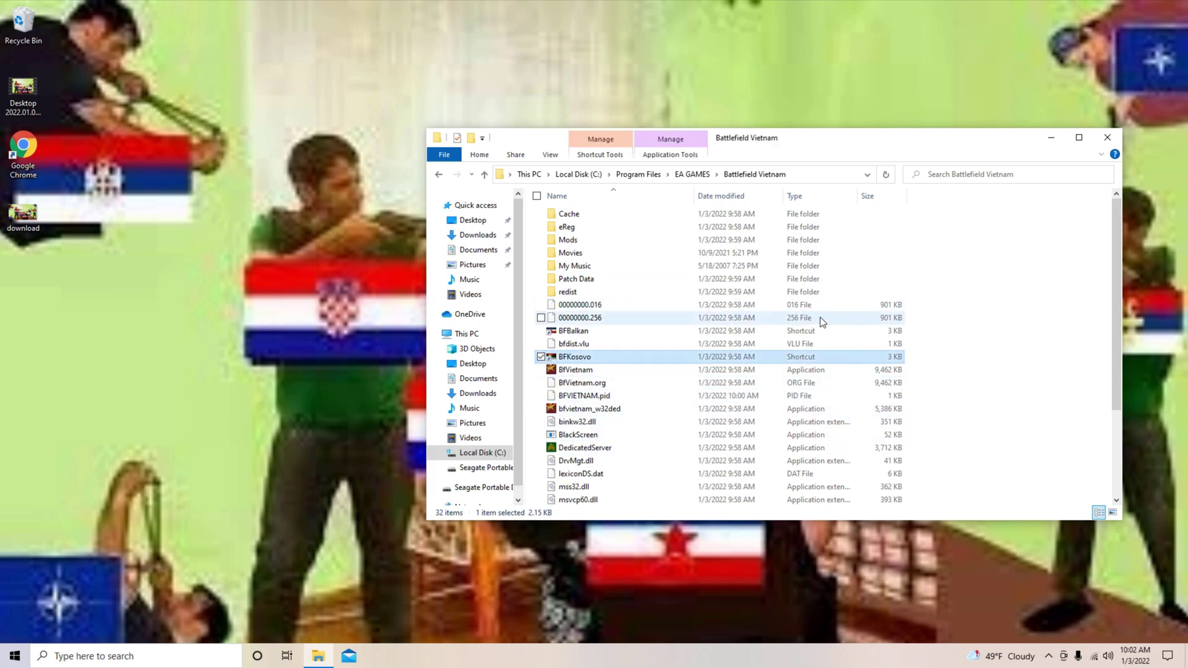
{"action": "double_click", "coordinate": [574, 359]}
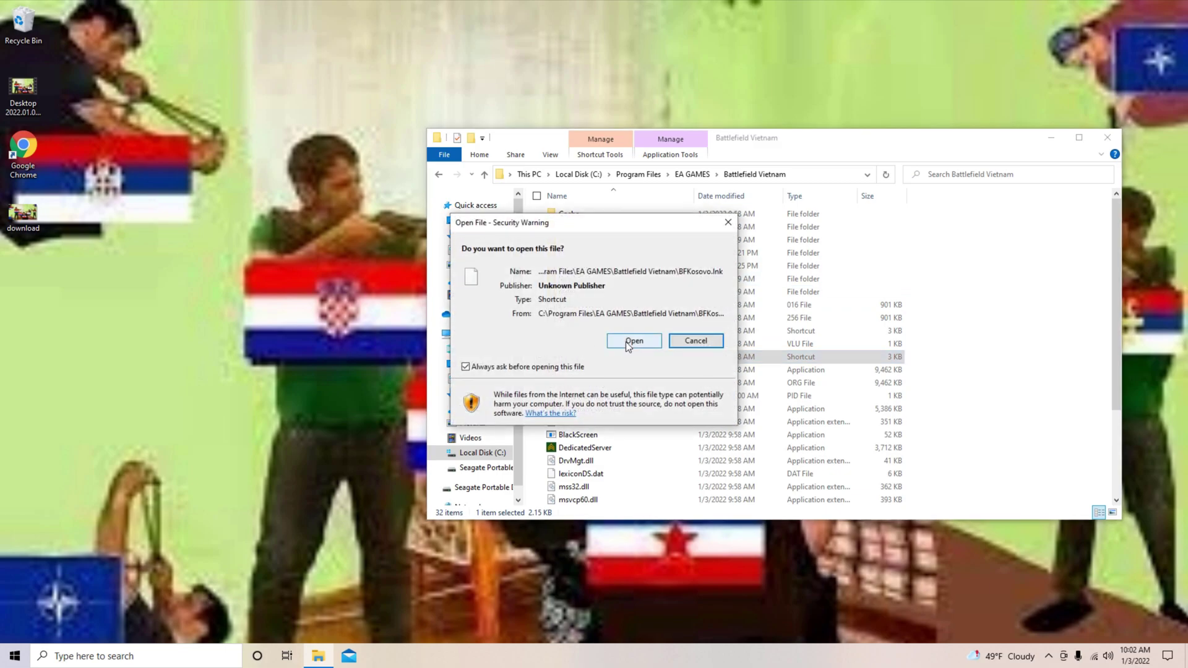
{"action": "left_click", "coordinate": [628, 344]}
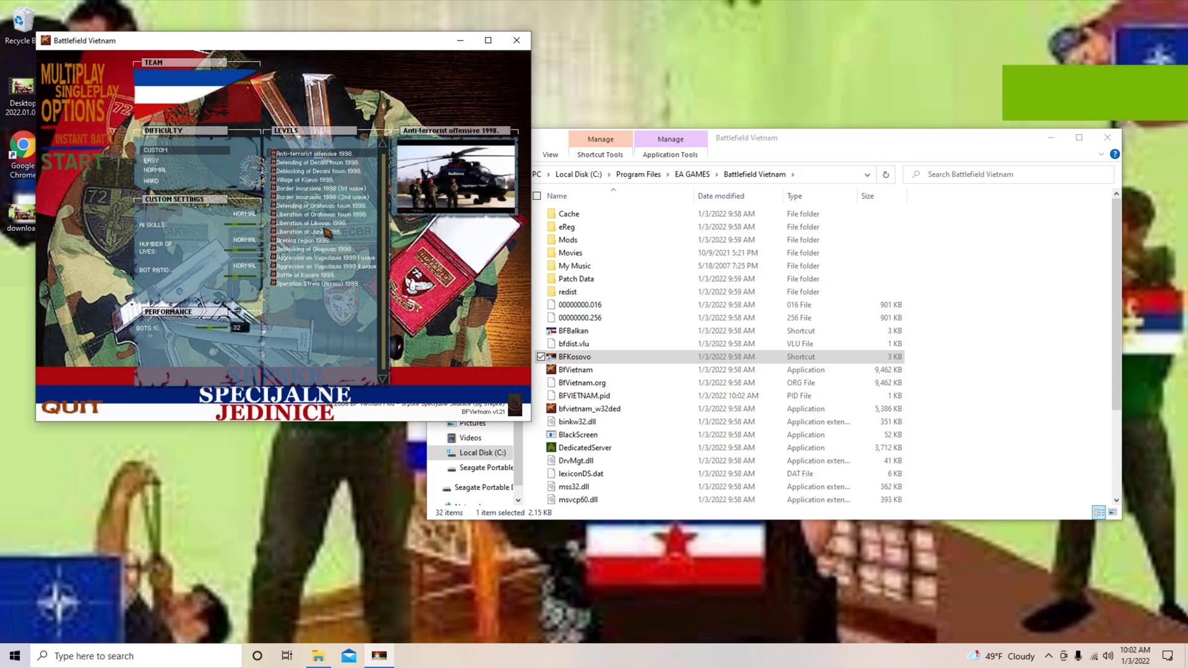
Start an instant battle on the "Aggression on Yugoslavia 1999 I" level and proceed past its briefing.
{"action": "left_click", "coordinate": [316, 284]}
{"action": "double_click", "coordinate": [313, 258]}
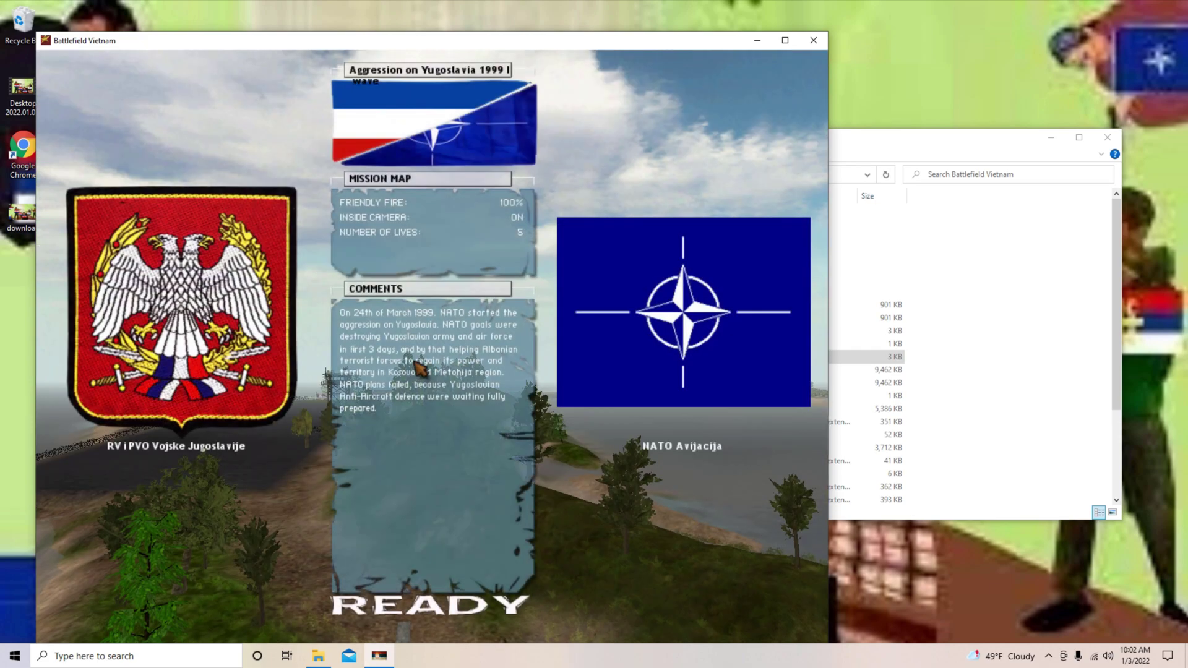
{"action": "left_click", "coordinate": [419, 369]}
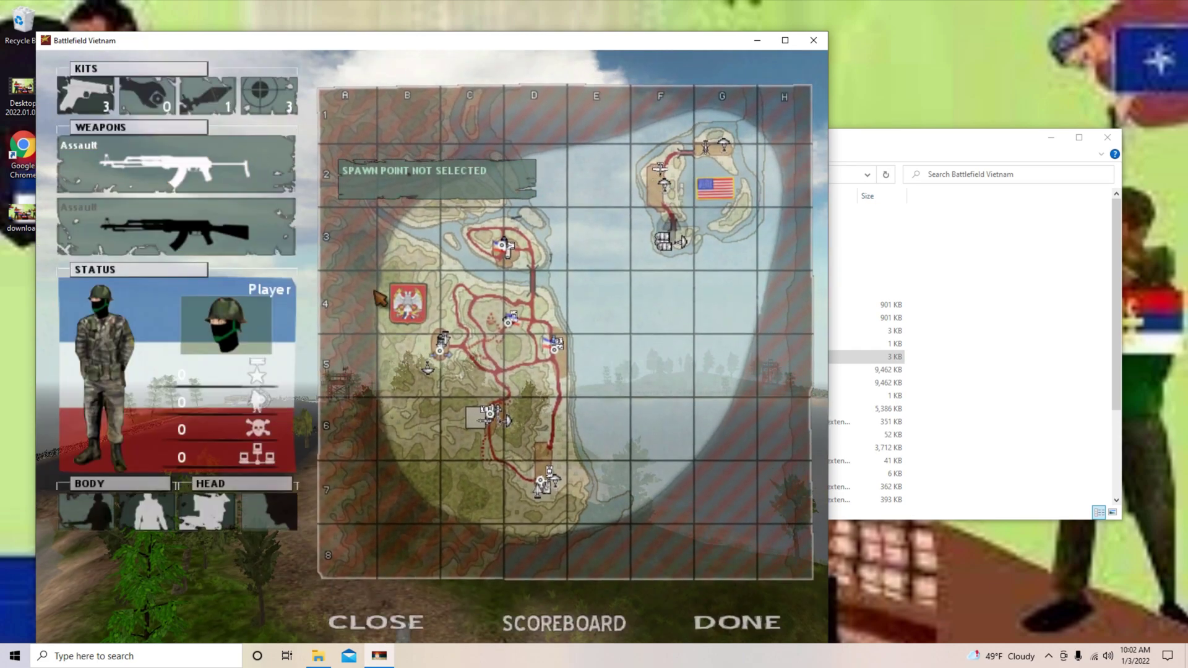
Spawn at the D7 point on the map and move the soldier around the base.
{"action": "left_click", "coordinate": [531, 477]}
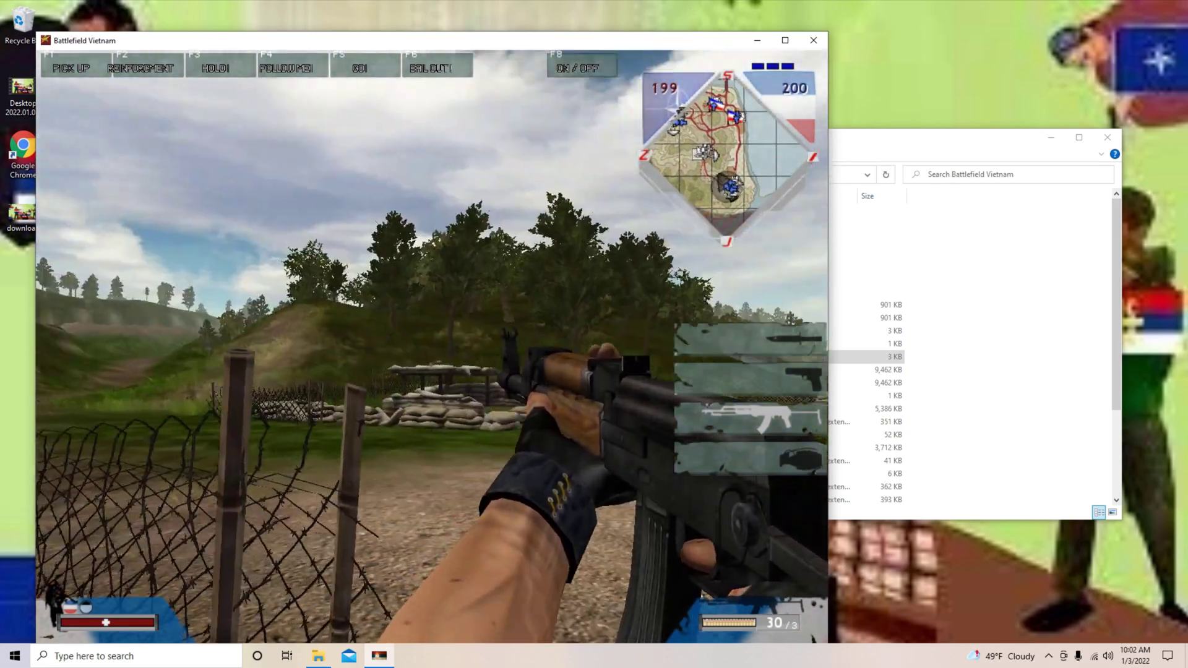
{"action": "key", "text": "w"}
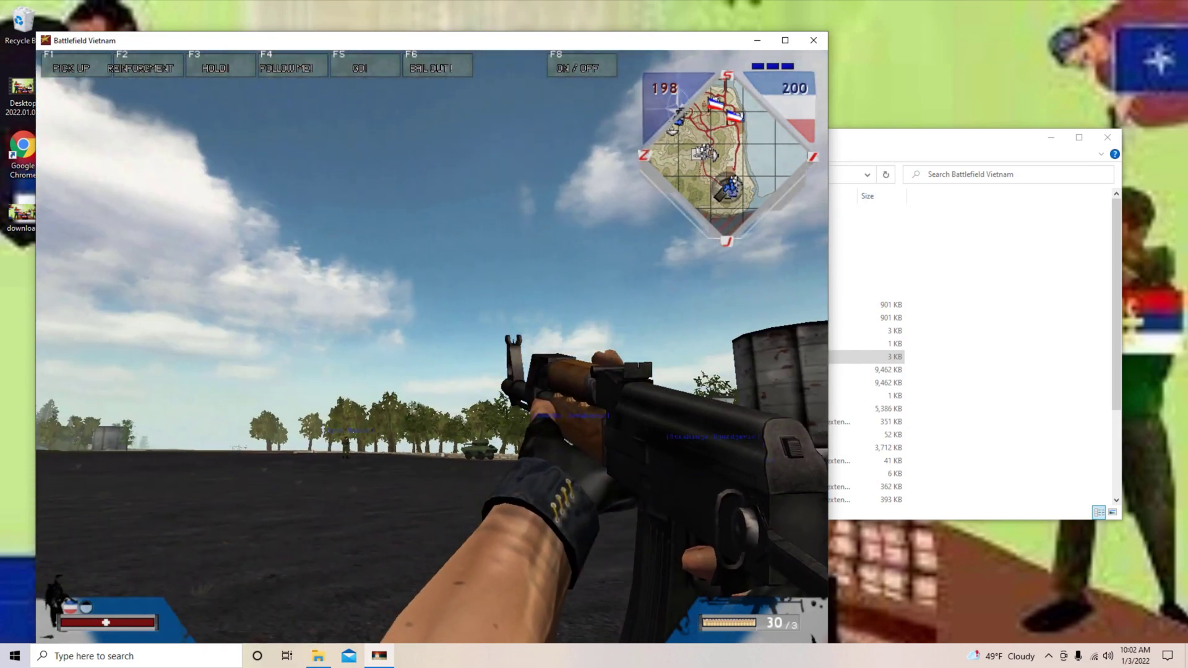
{"action": "left_click", "coordinate": [574, 344]}
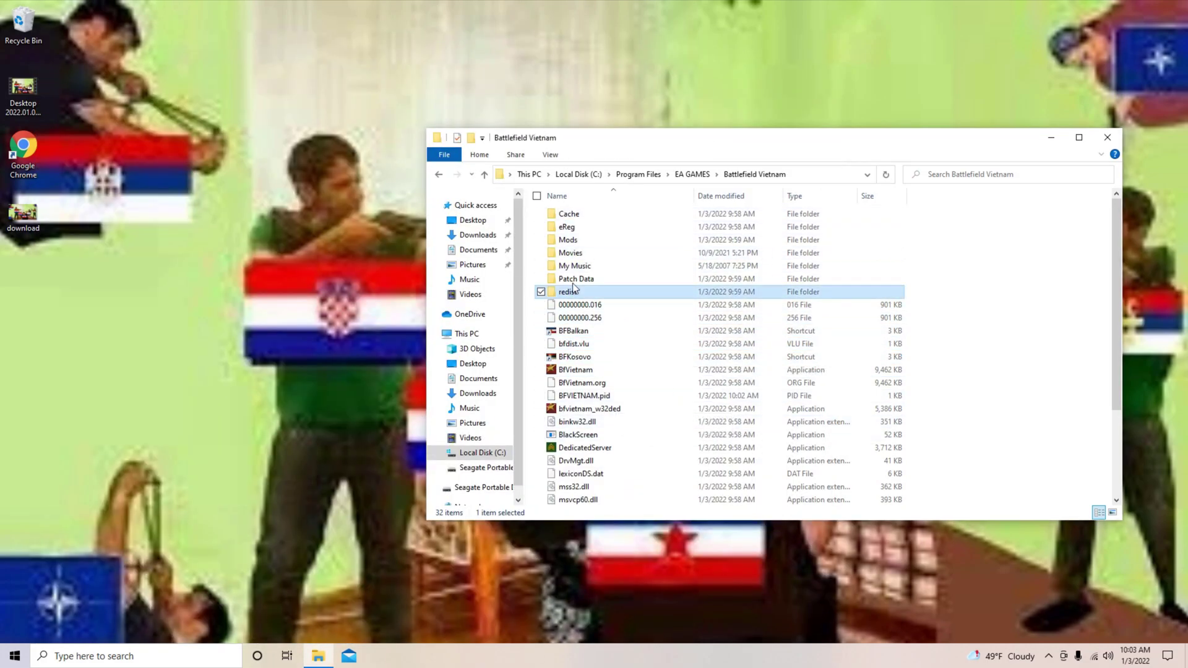
{"action": "left_click", "coordinate": [573, 331]}
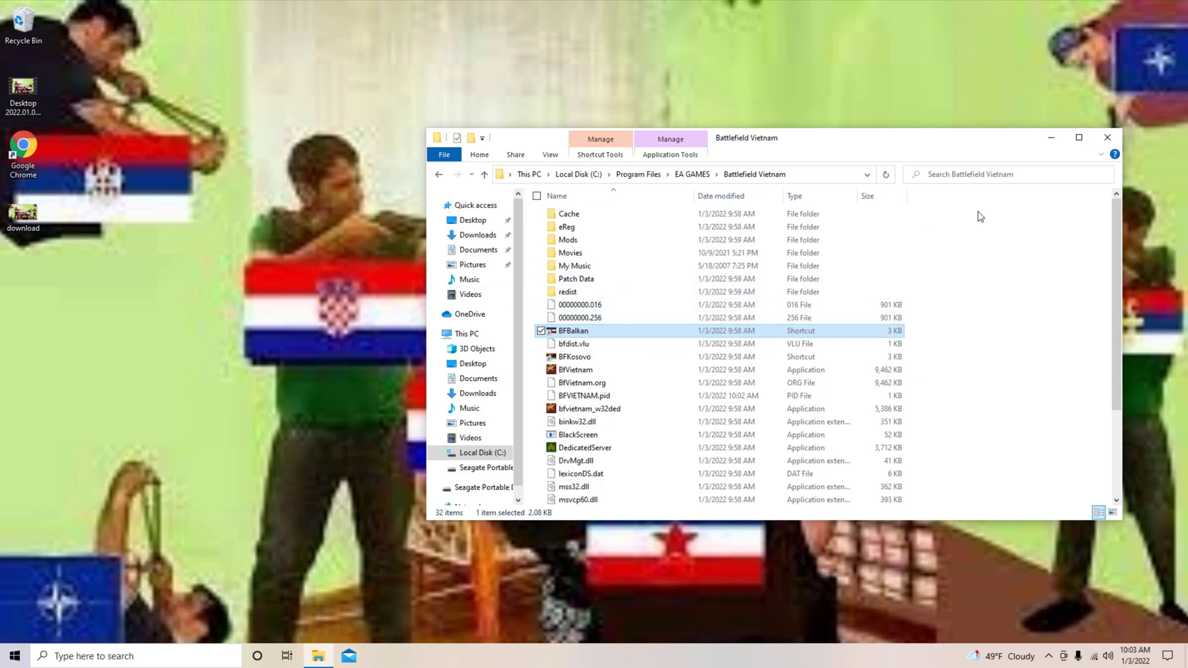
{"action": "left_click", "coordinate": [645, 343]}
{"action": "left_click", "coordinate": [615, 331]}
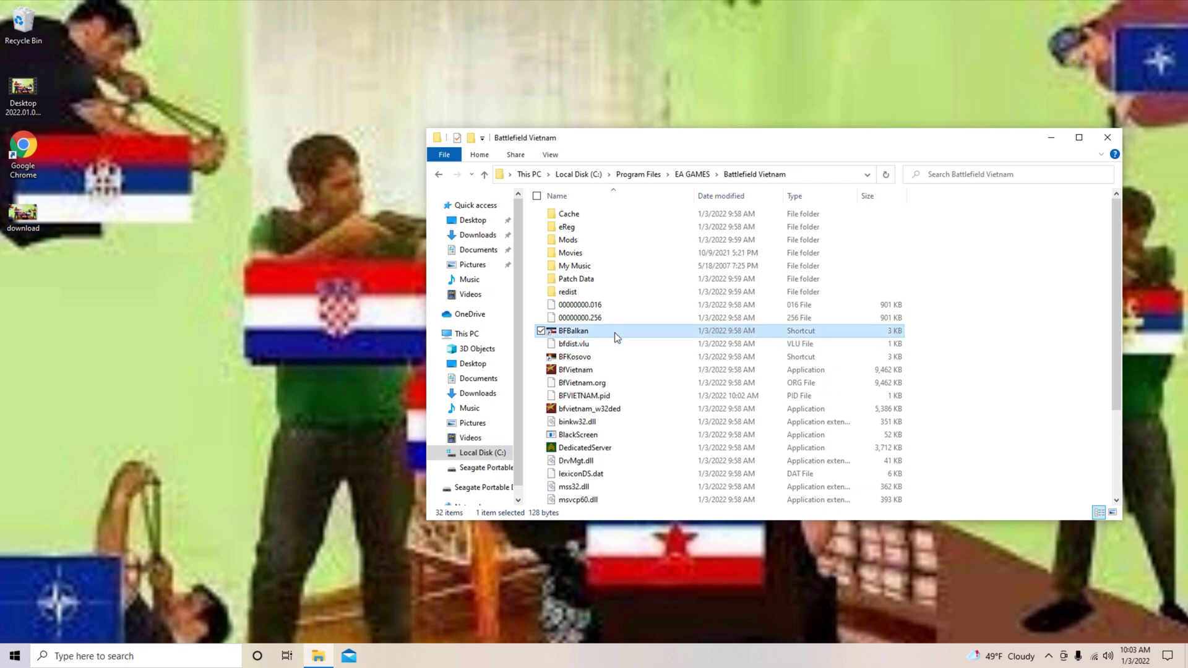
{"action": "left_click", "coordinate": [588, 357]}
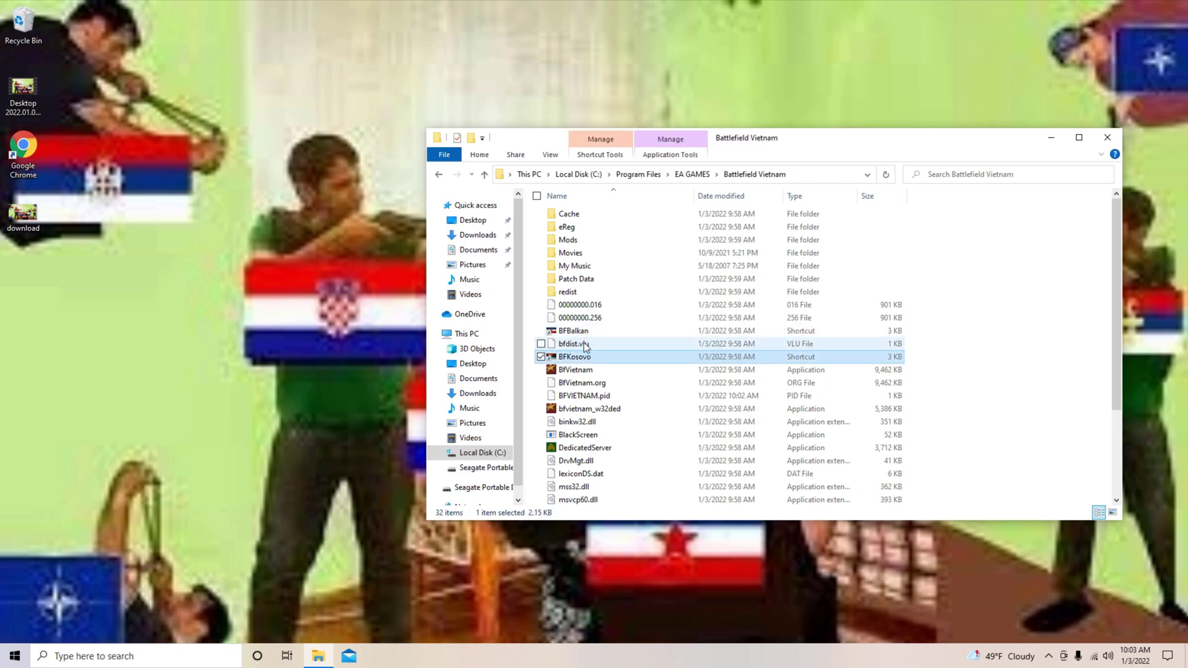
Examine the target path and launch parameters in the BFBalkan shortcut's properties and close them without applying changes.
{"action": "left_click", "coordinate": [583, 334]}
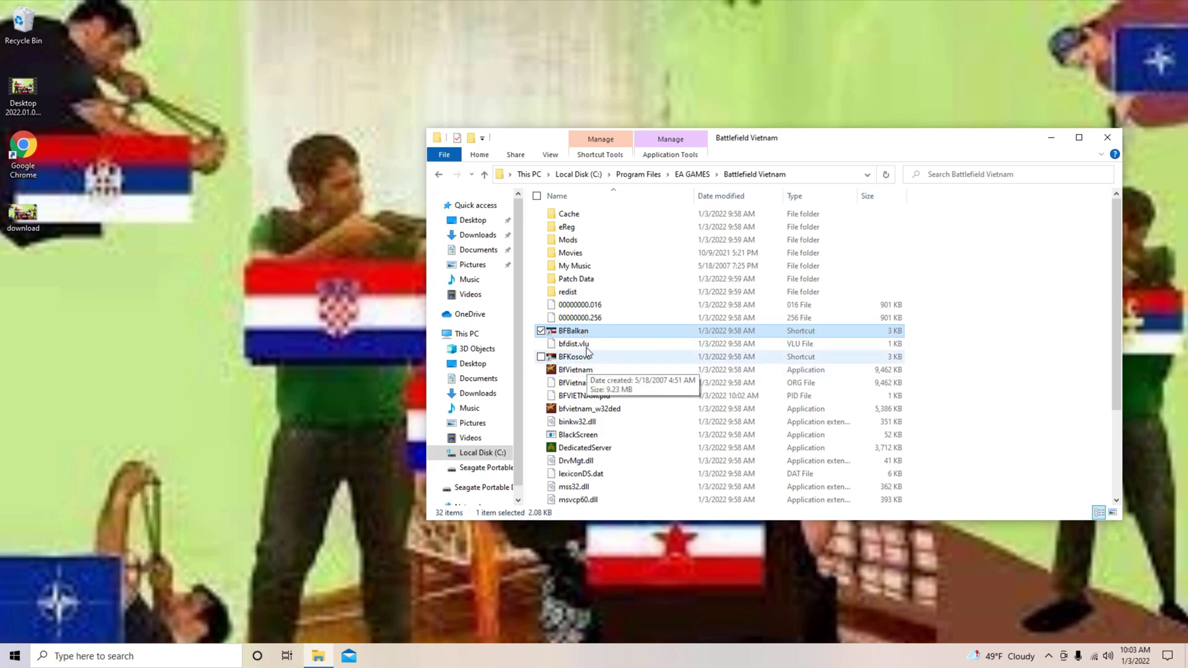
{"action": "right_click", "coordinate": [584, 338]}
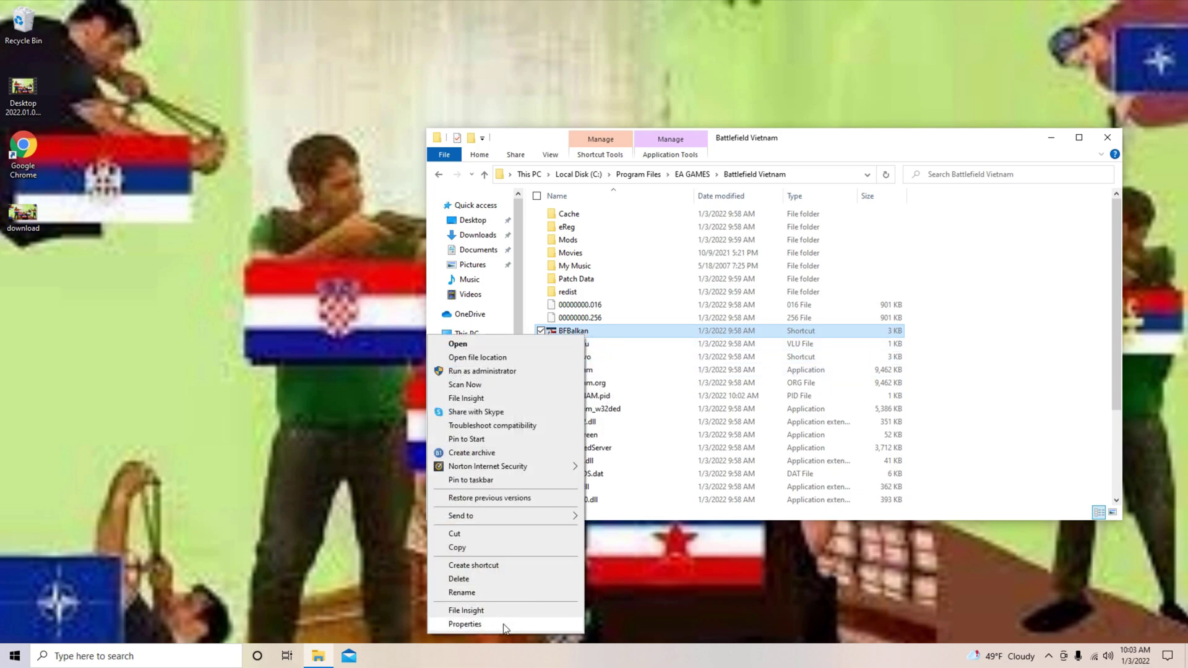
{"action": "left_click", "coordinate": [470, 624]}
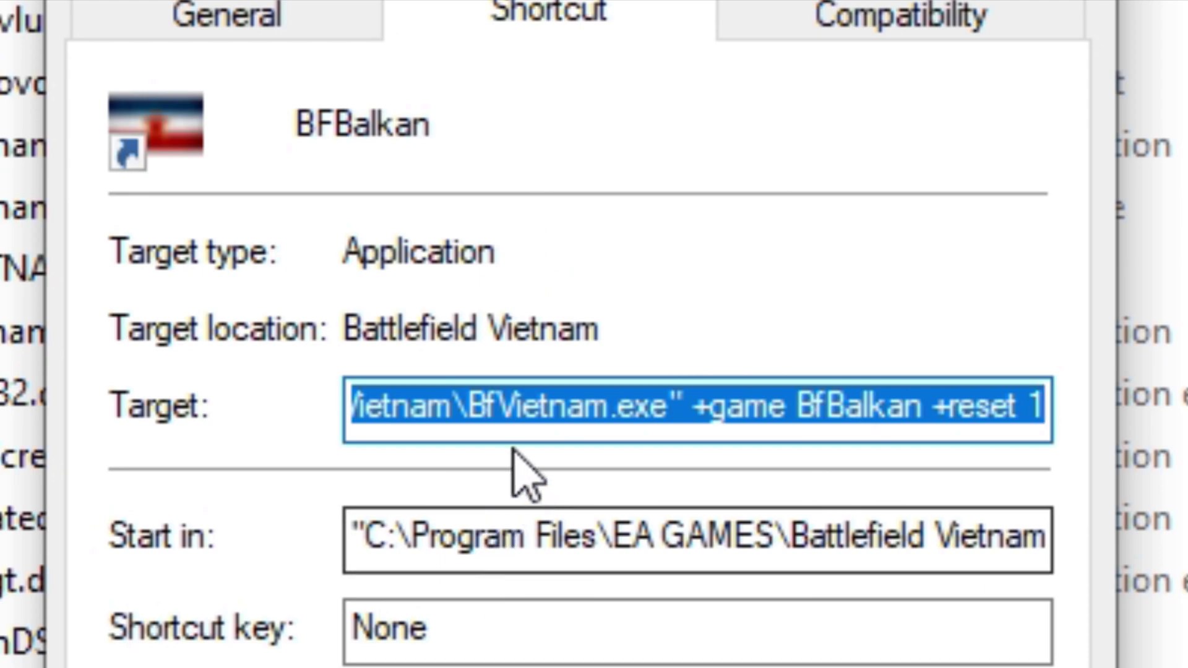
{"action": "left_click", "coordinate": [477, 407]}
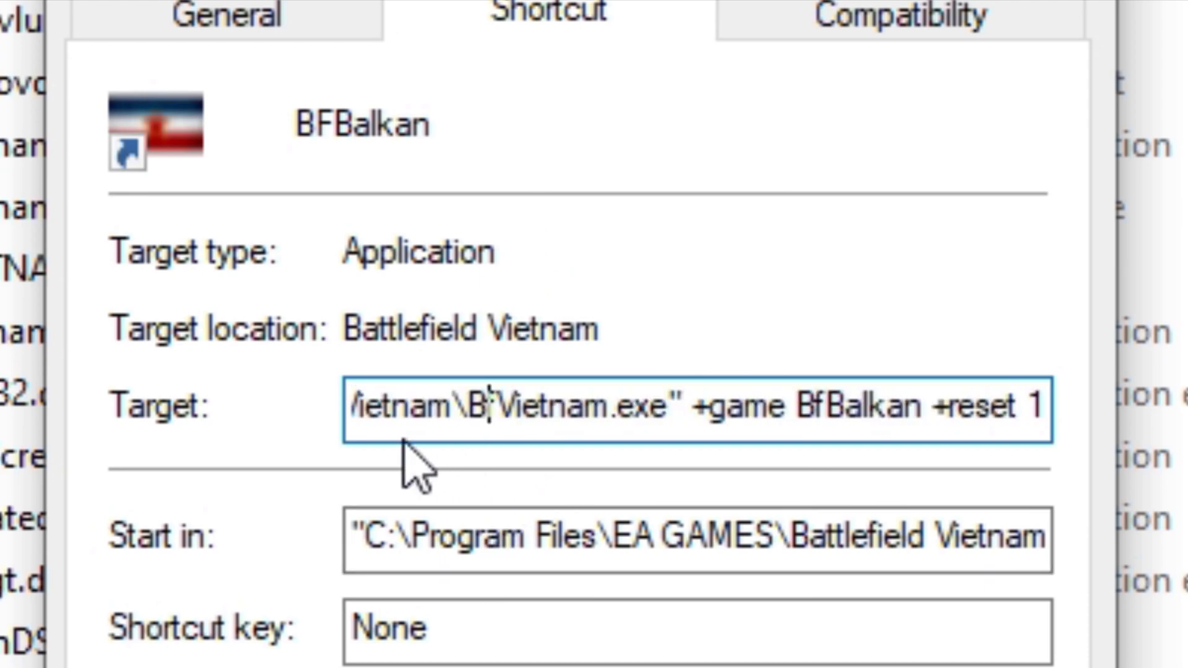
{"action": "key", "text": "Delete"}
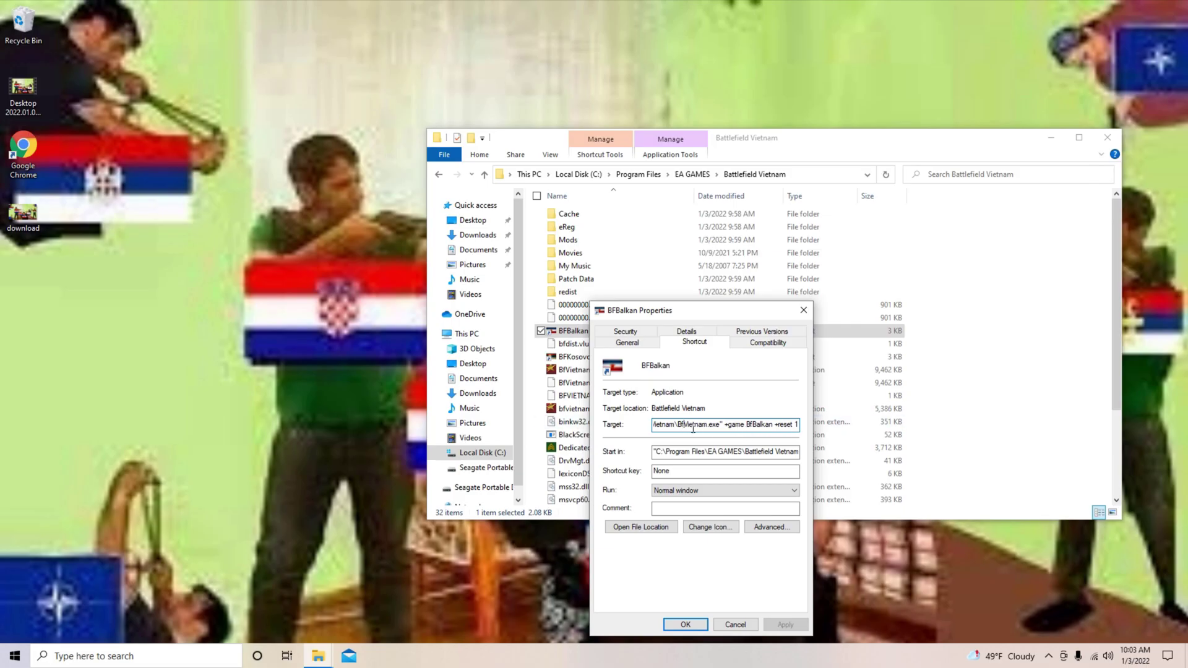
{"action": "key", "text": "ctrl+a"}
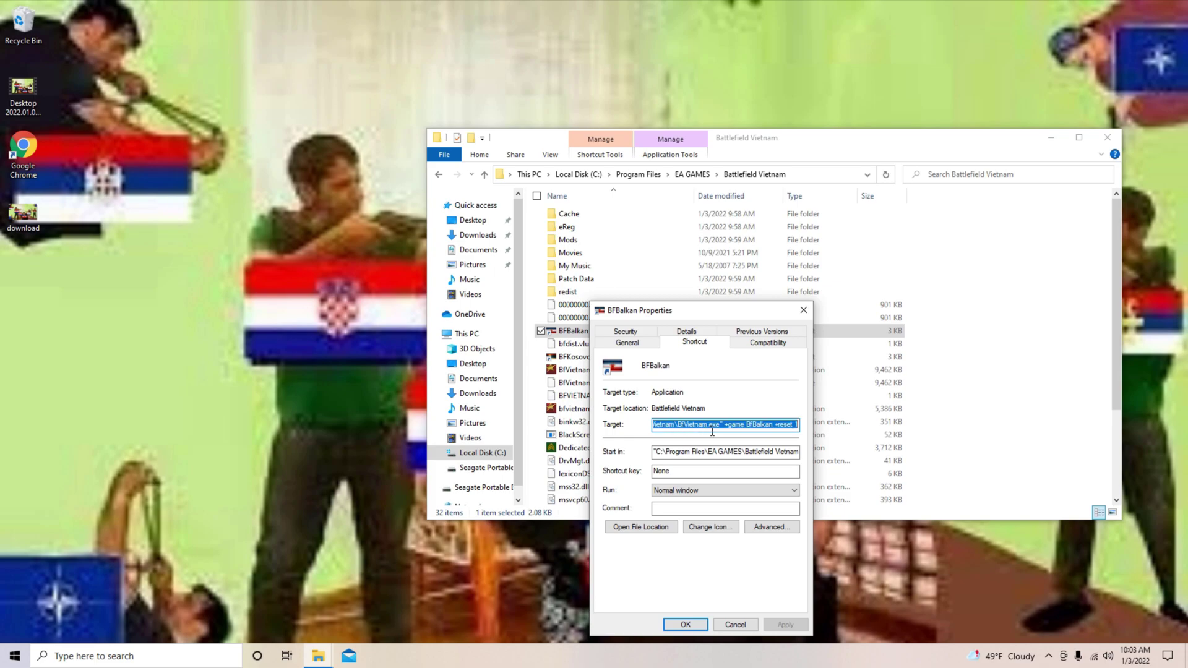
{"action": "left_click", "coordinate": [803, 310]}
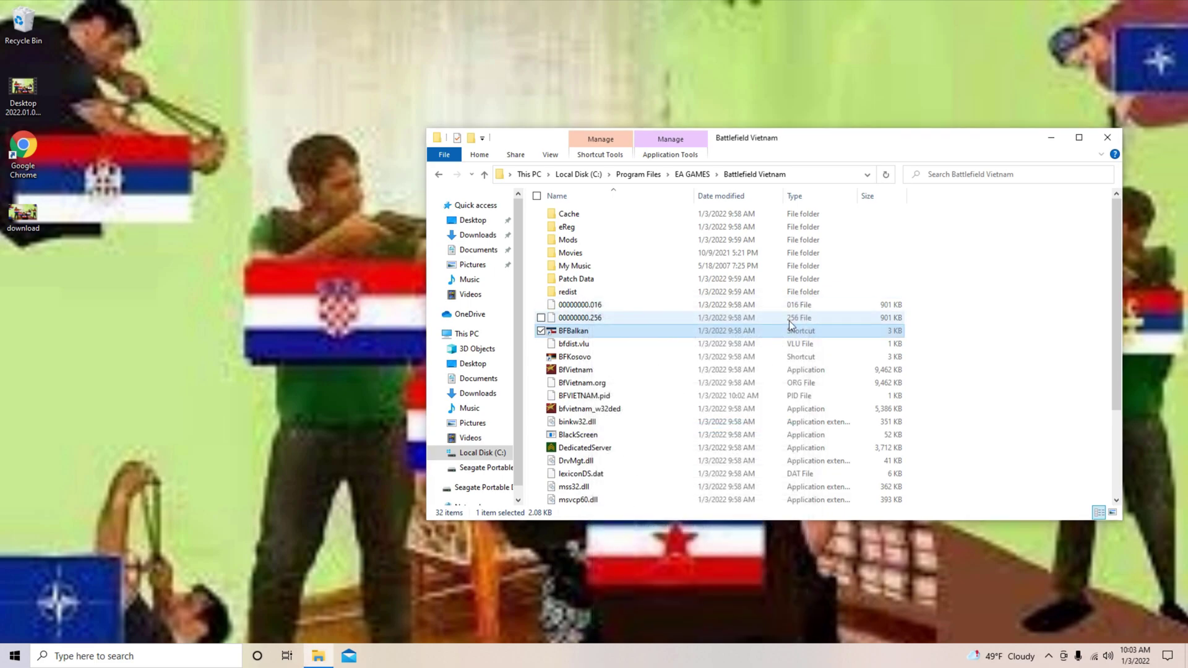
Delete the BFBalkan and BFKosovo shortcuts from the Battlefield Vietnam folder.
{"action": "left_click", "coordinate": [606, 358]}
{"action": "left_click", "coordinate": [599, 329], "text": "ctrl"}
{"action": "right_click", "coordinate": [599, 329]}
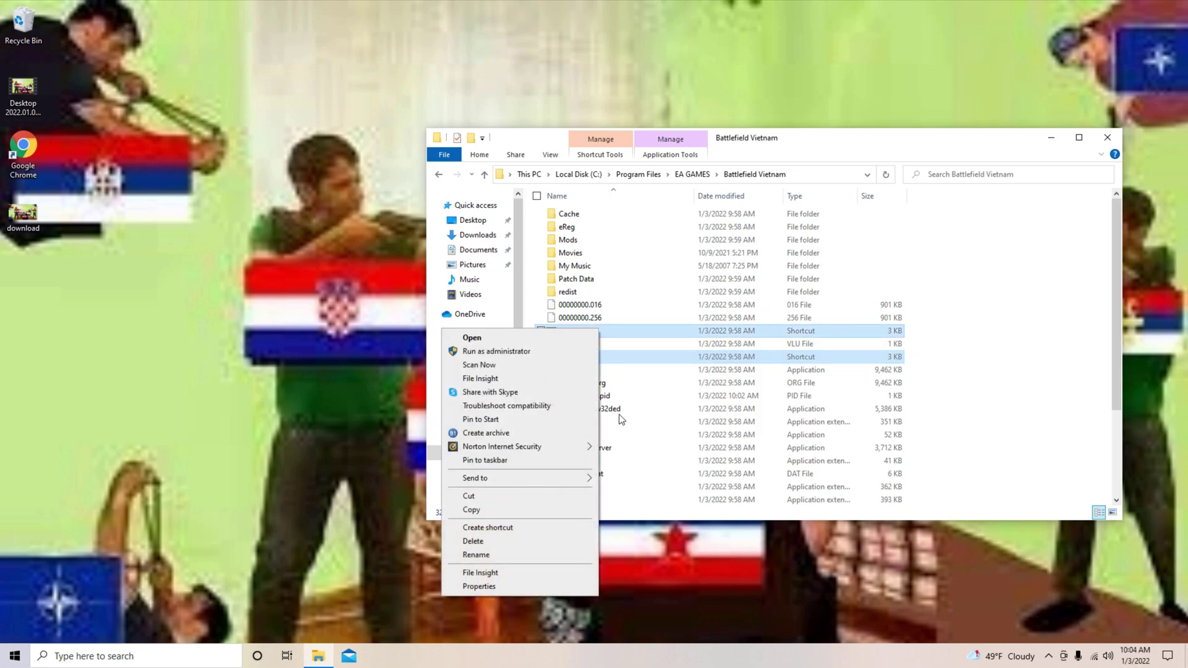
{"action": "left_click", "coordinate": [552, 537]}
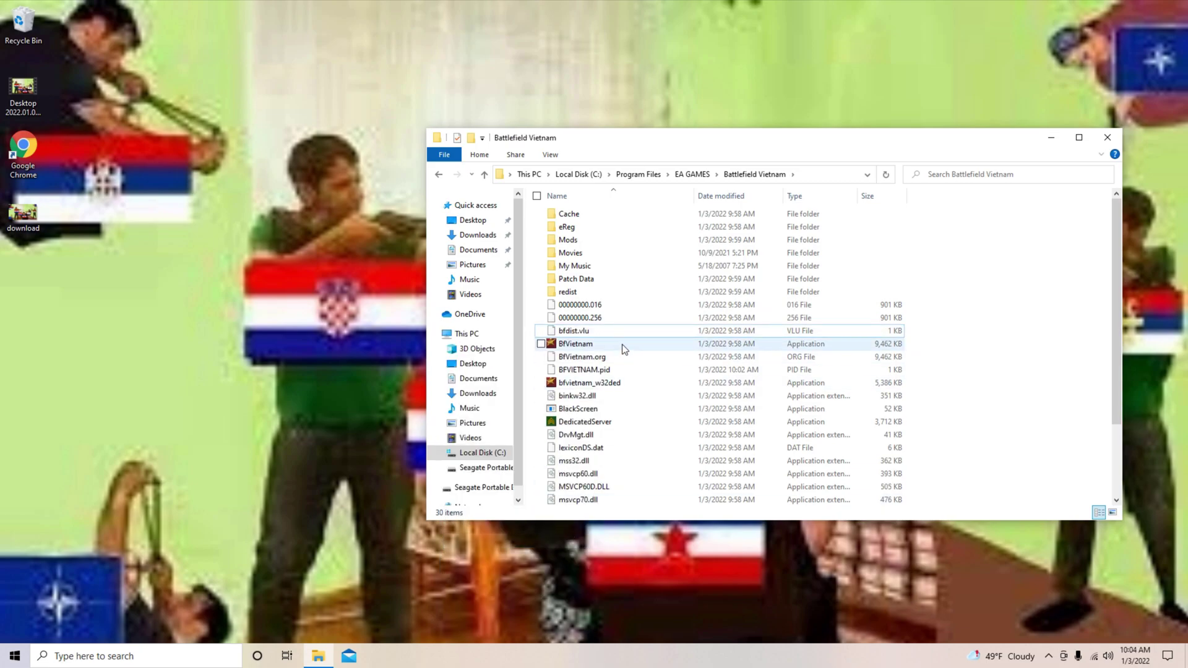
Create a shortcut to the BfVietnam application in its folder and rename it HappyYugoWarSimulator.
{"action": "right_click", "coordinate": [555, 344]}
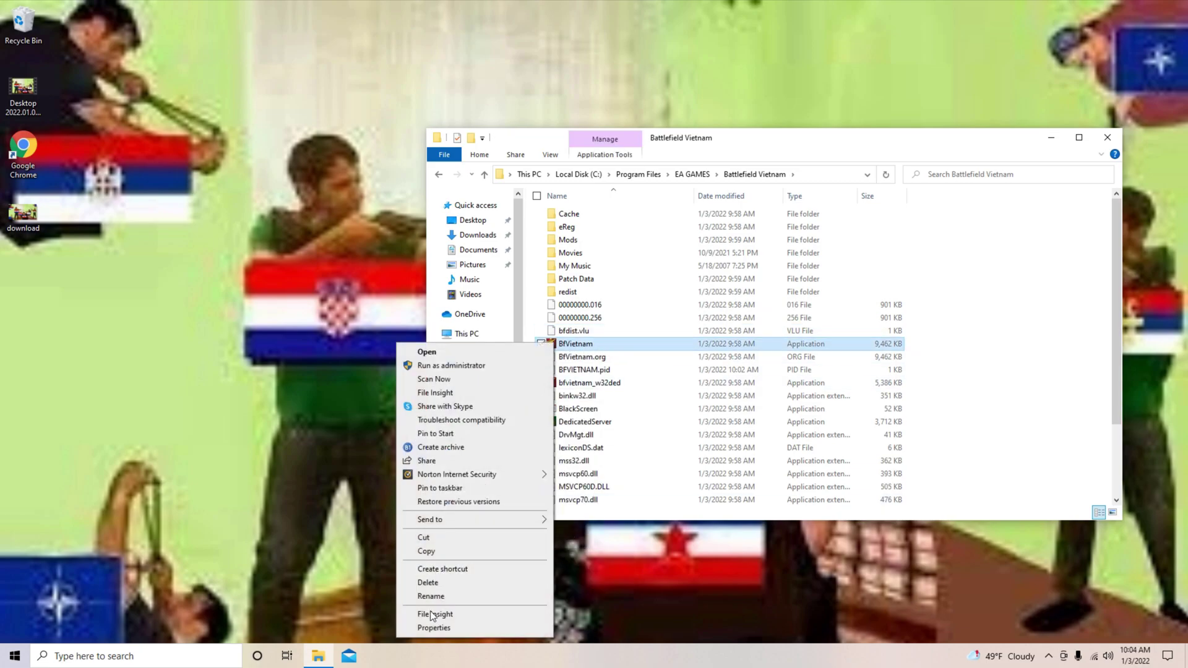
{"action": "left_click", "coordinate": [441, 569]}
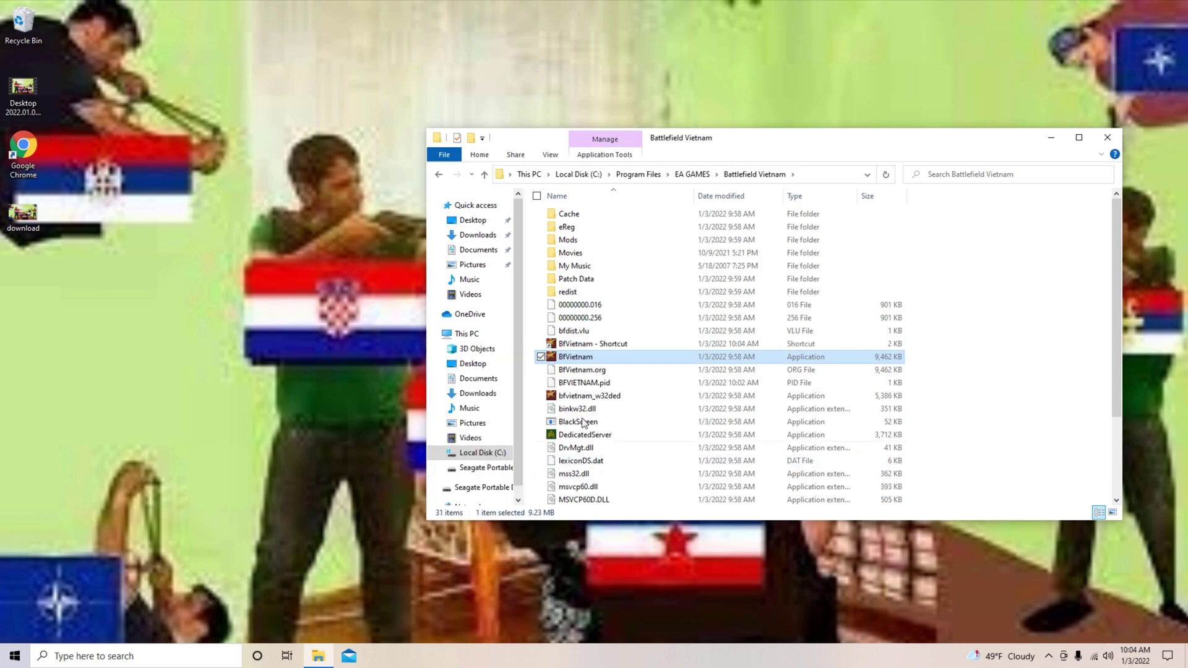
{"action": "left_click", "coordinate": [601, 347]}
{"action": "key", "text": "F2"}
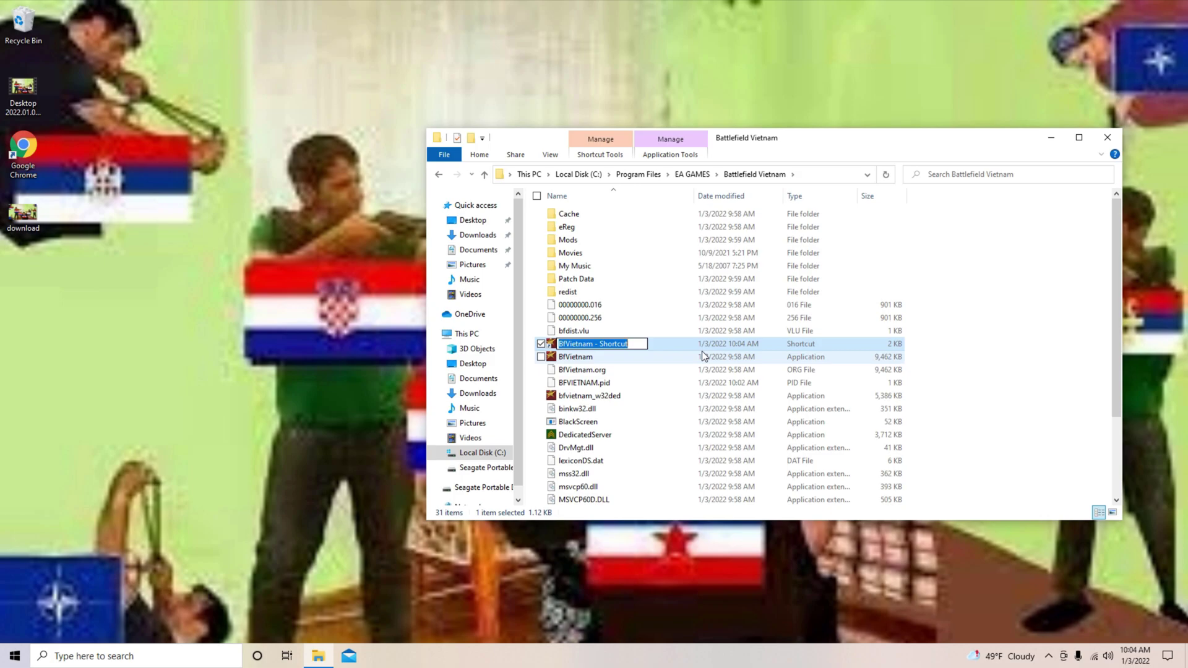
{"action": "type", "text": "HappyYug"}
{"action": "type", "text": "oWarSi"}
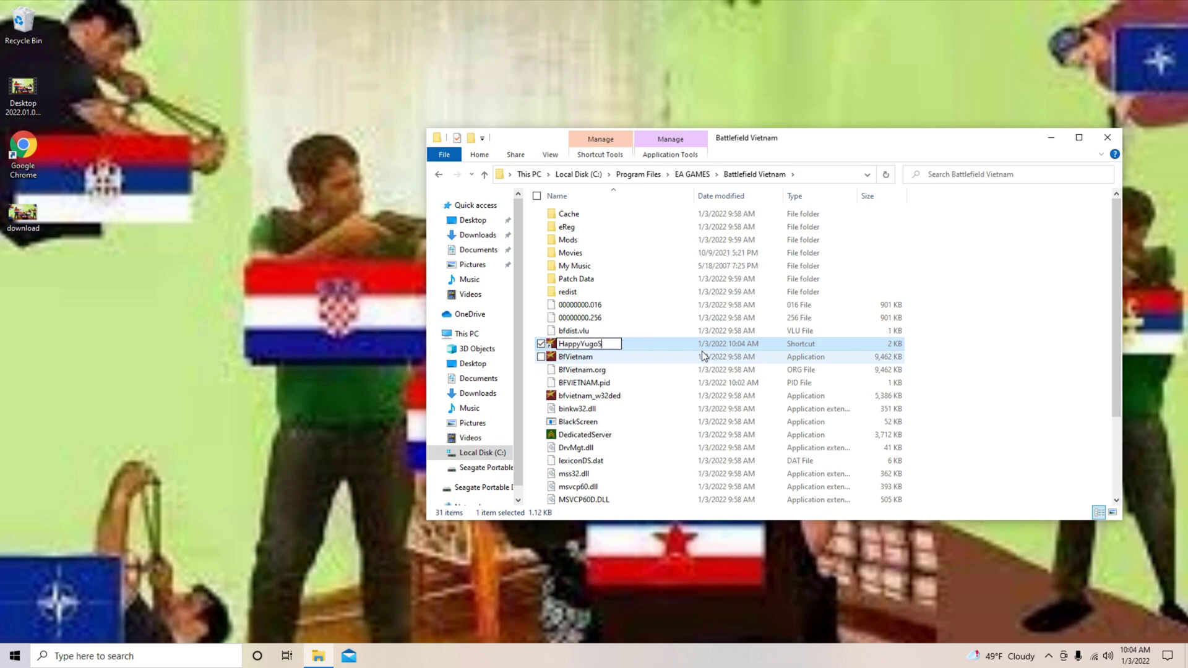
{"action": "type", "text": "mulator"}
{"action": "key", "text": "Return"}
Append the launch parameters "+game BfBalkan +reset 1" to the target path in the HappyYugoWarSimulator shortcut's properties.
{"action": "right_click", "coordinate": [599, 450]}
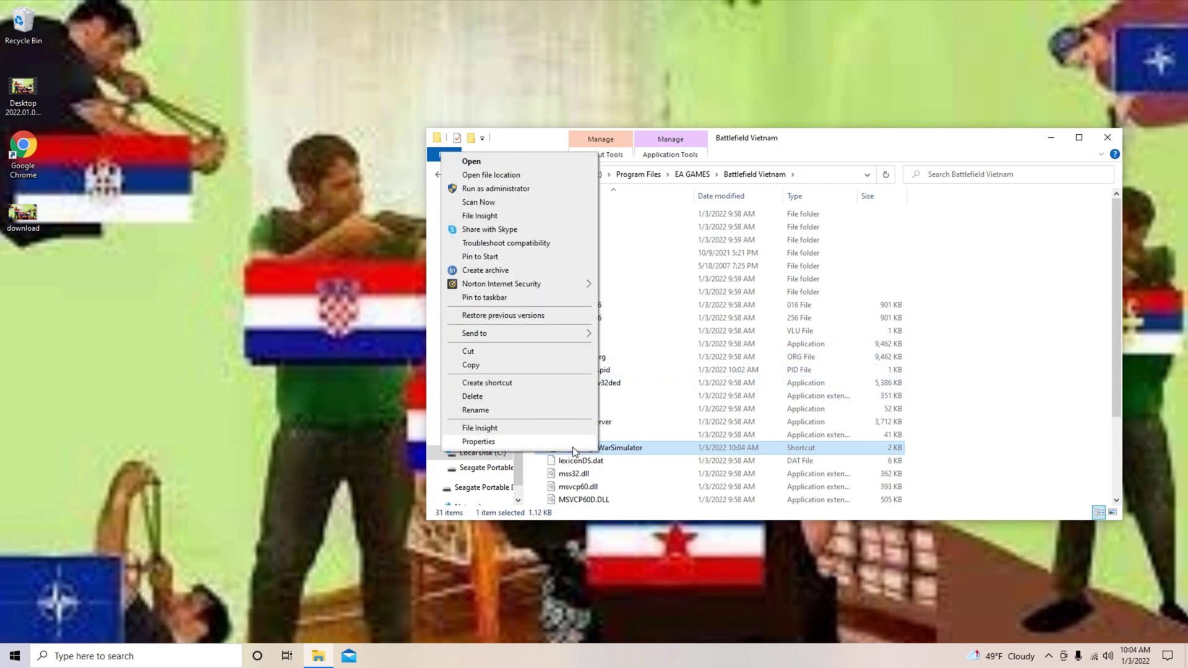
{"action": "left_click", "coordinate": [546, 443]}
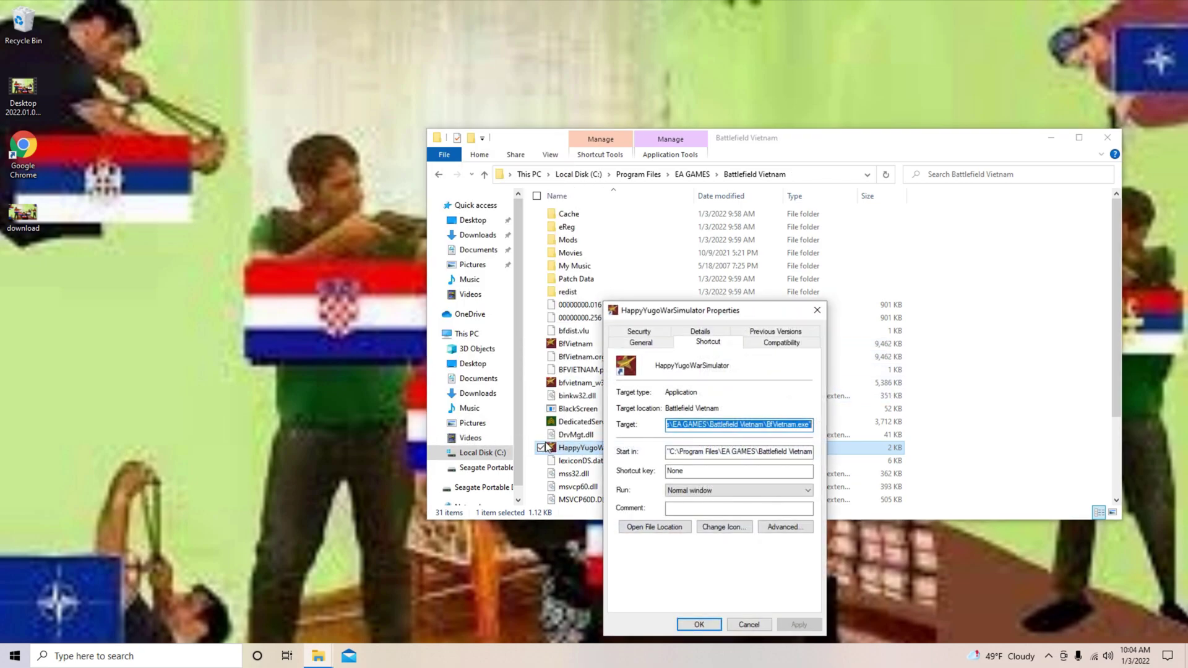
{"action": "left_click", "coordinate": [681, 427]}
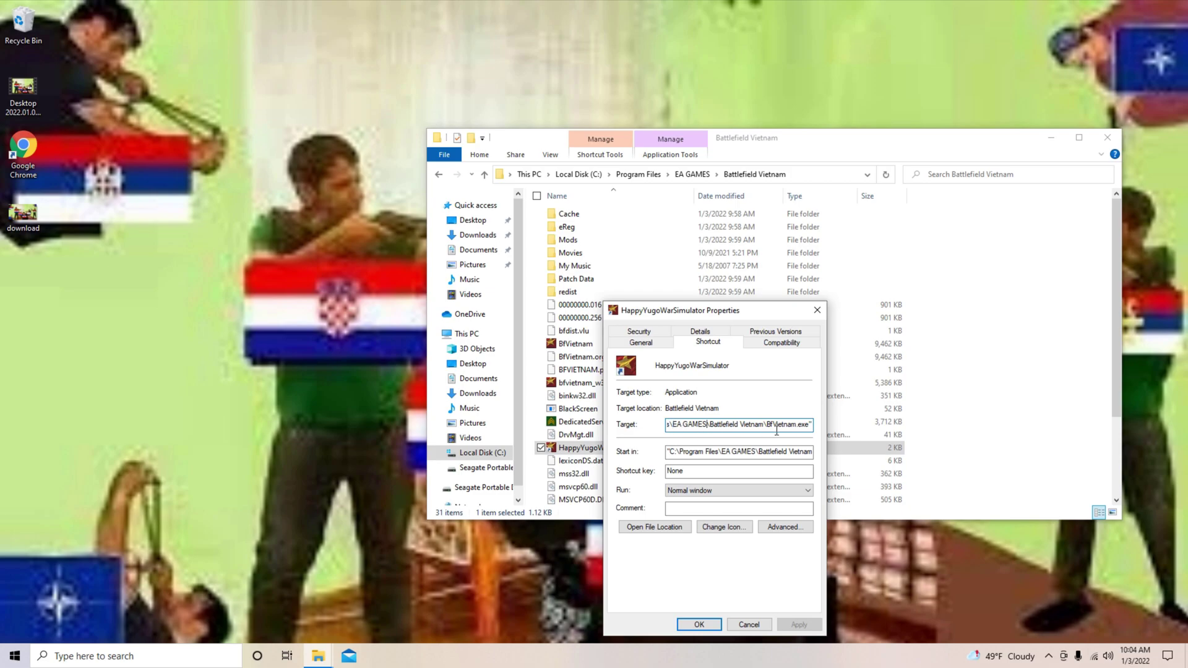
{"action": "type", "text": "+game BfBalkan +reset 1"}
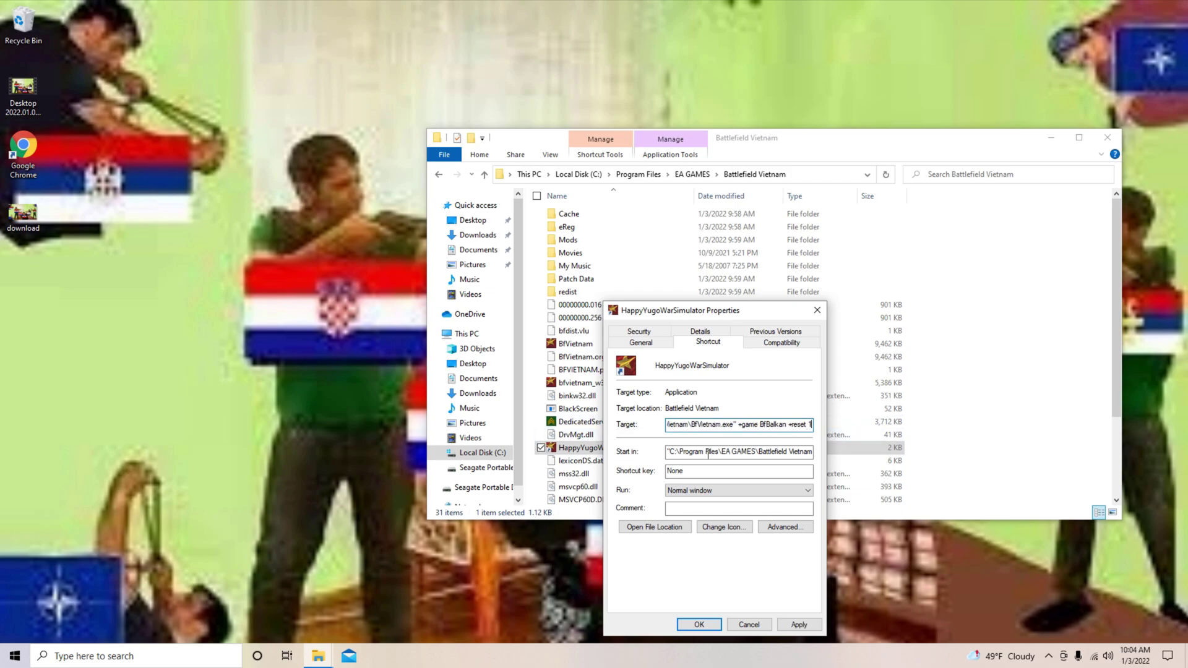
{"action": "left_click_drag", "start_coordinate": [739, 427], "coordinate": [793, 429]}
{"action": "left_click", "coordinate": [757, 427]}
{"action": "left_click", "coordinate": [767, 432]}
Open the Mods folder and copy the name of the srpske_specijalne_jedinice folder without renaming it.
{"action": "double_click", "coordinate": [571, 241]}
{"action": "left_click", "coordinate": [580, 230]}
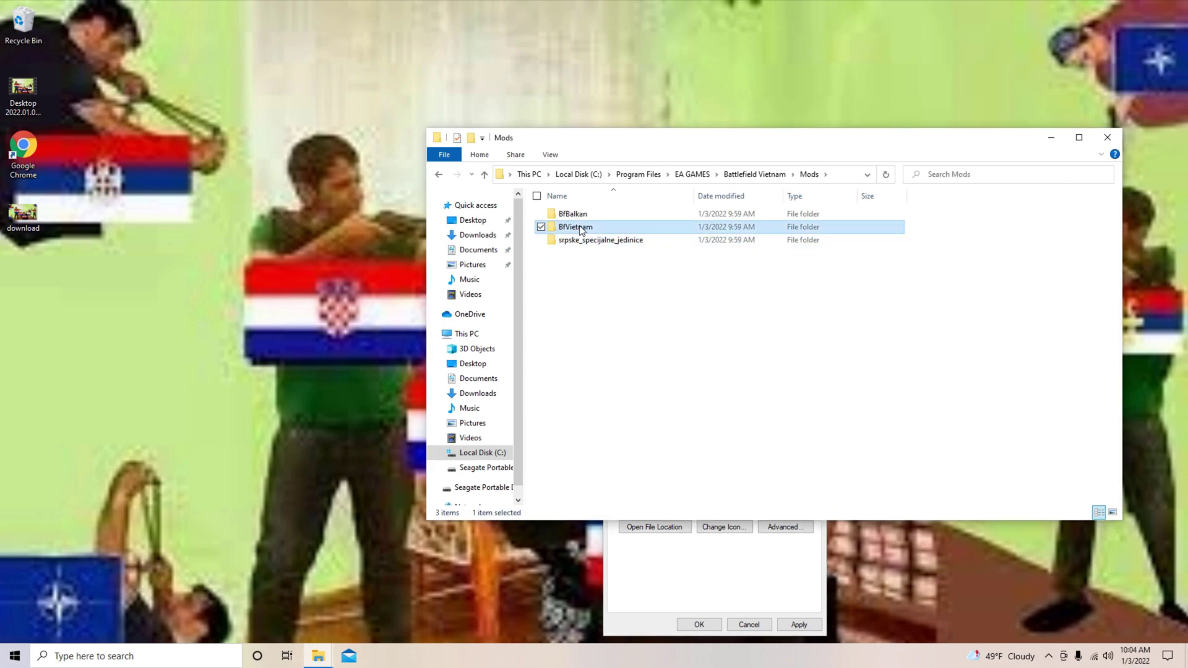
{"action": "left_click", "coordinate": [684, 568]}
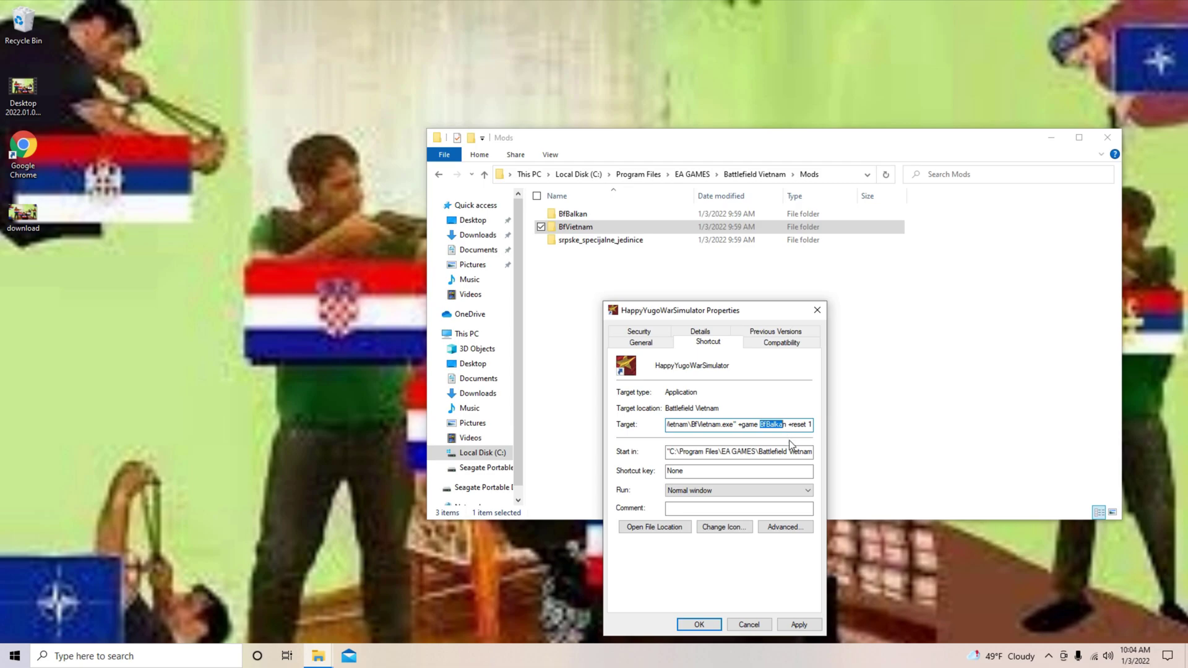
{"action": "left_click", "coordinate": [579, 242]}
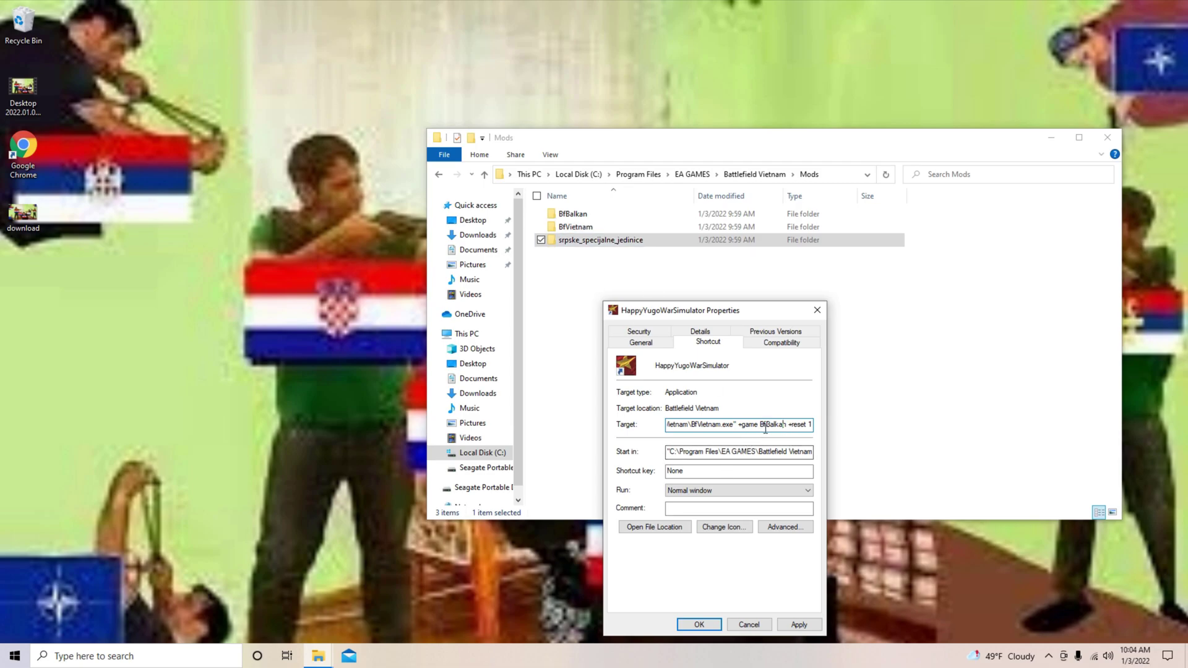
{"action": "left_click", "coordinate": [598, 248]}
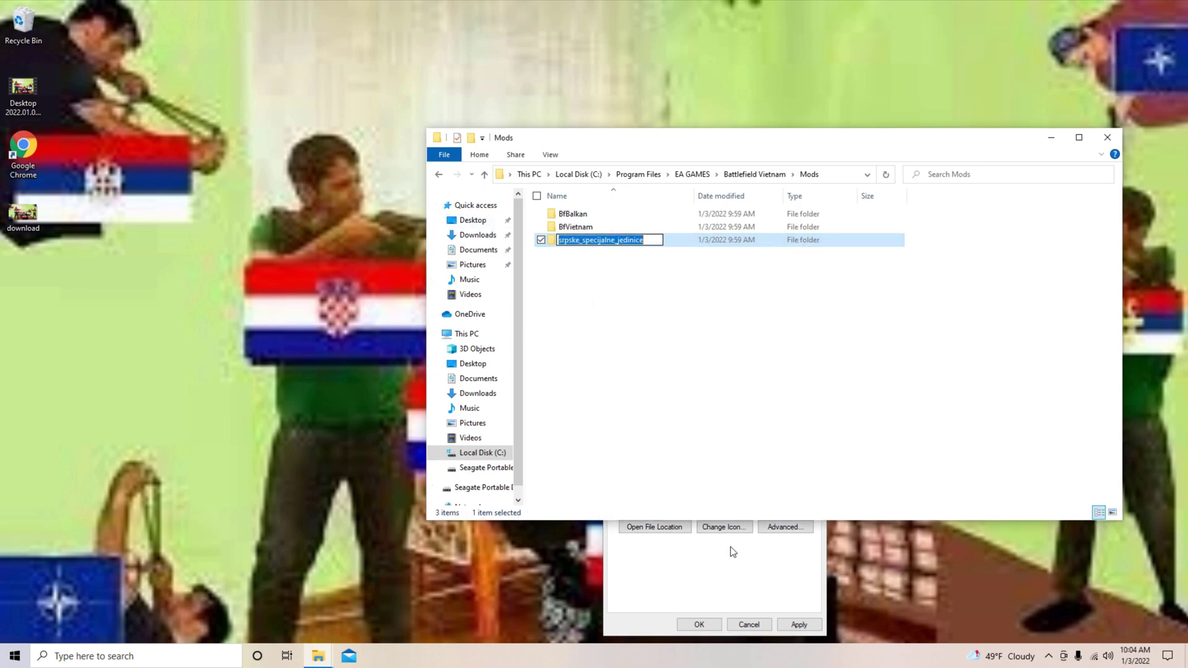
{"action": "left_click", "coordinate": [732, 549]}
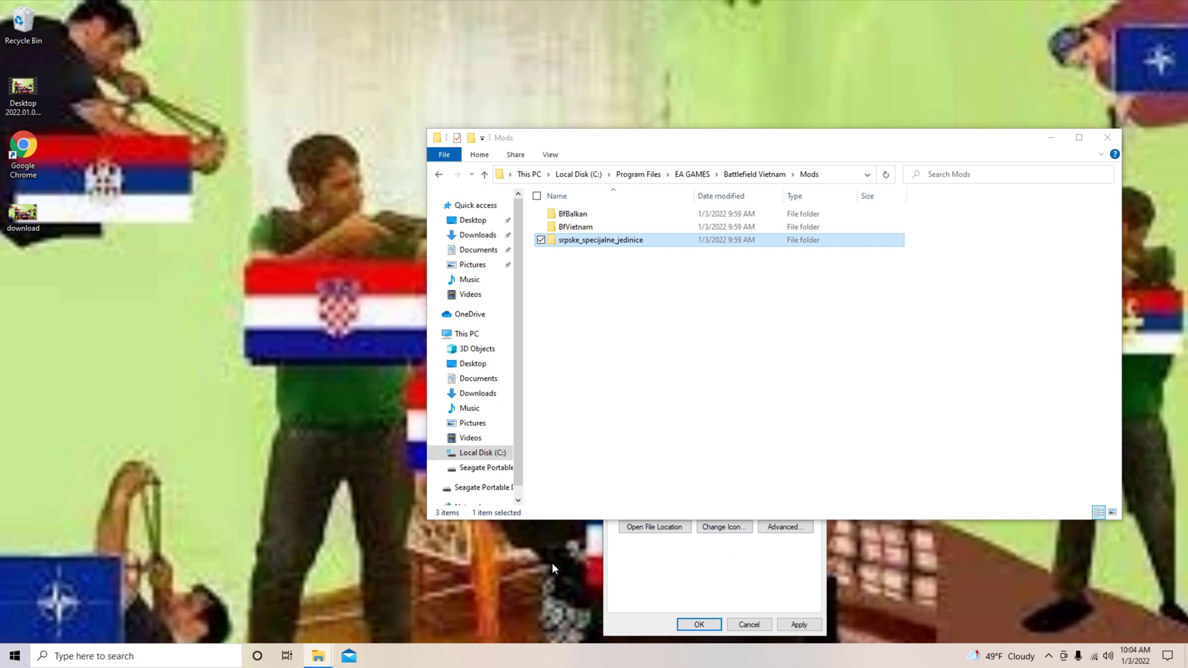
Replace the mod name BfBalkan in the shortcut's target with srpske_specijalne_jedinice and save the properties.
{"action": "left_click_drag", "start_coordinate": [640, 141], "coordinate": [427, 48]}
{"action": "left_click", "coordinate": [768, 427]}
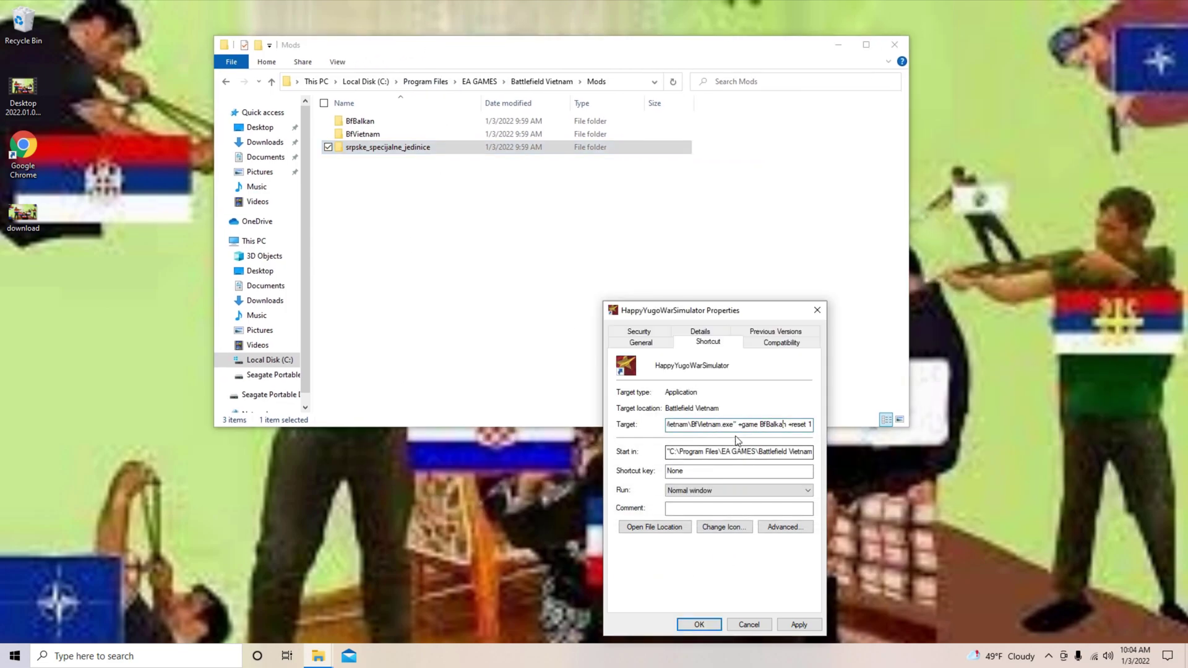
{"action": "double_click", "coordinate": [769, 427]}
{"action": "type", "text": "srpske_specijalne_jedinice"}
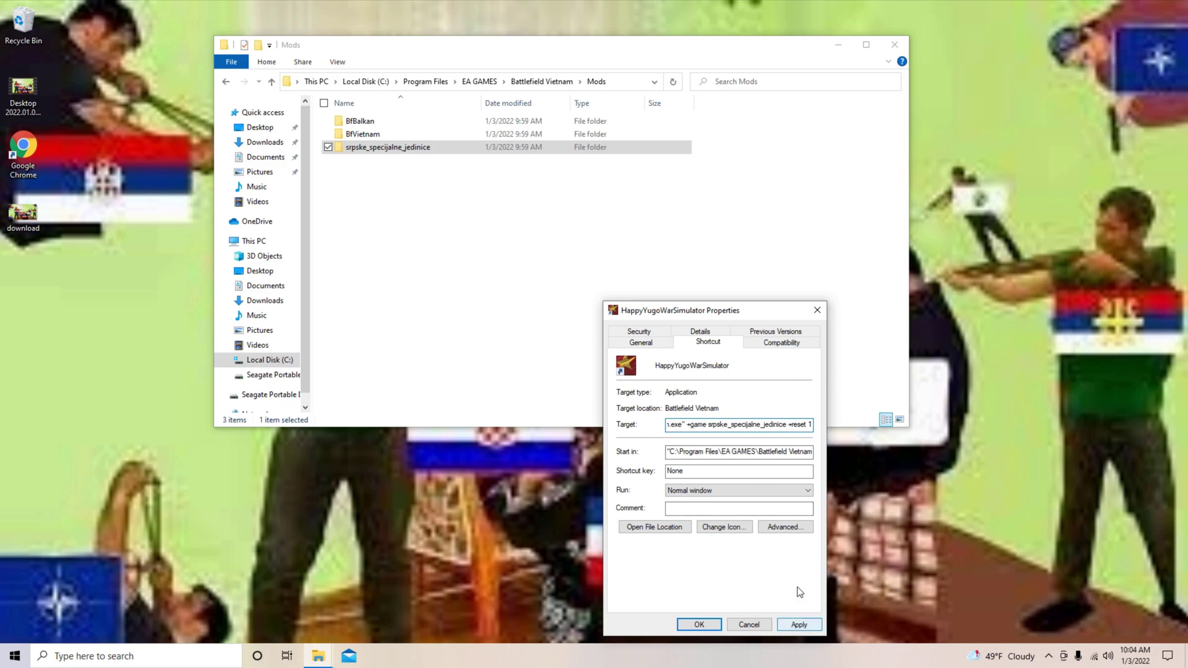
{"action": "left_click", "coordinate": [798, 624]}
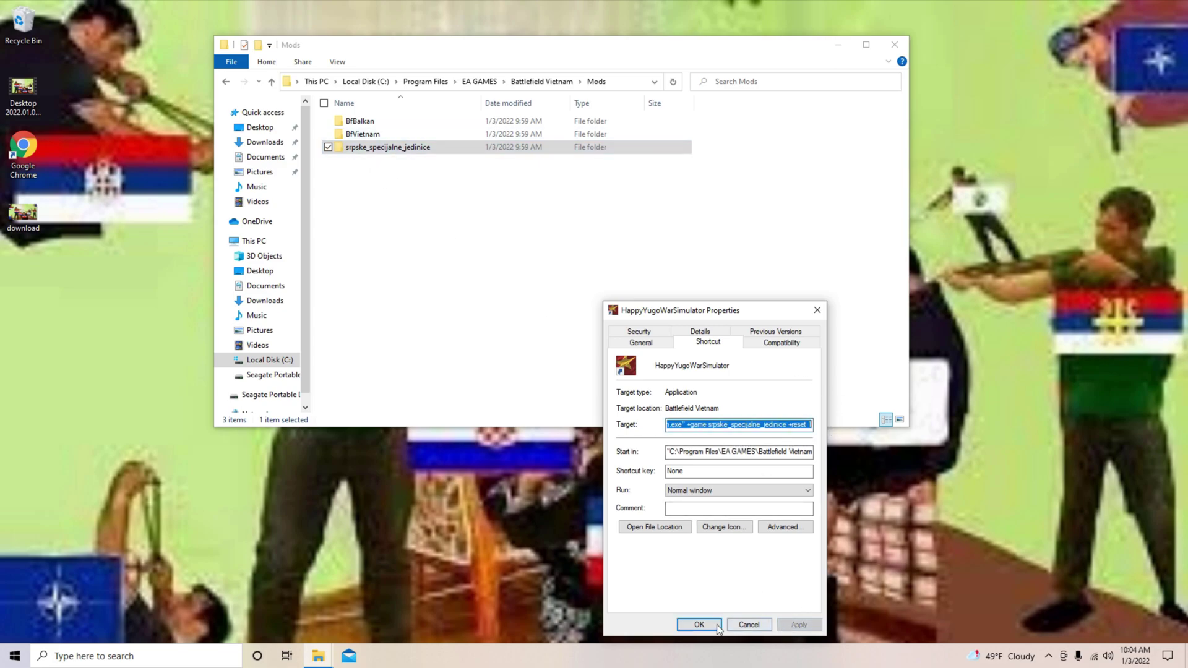
{"action": "left_click", "coordinate": [698, 625]}
Return to the Battlefield Vietnam folder, launch the HappyYugoWarSimulator shortcut to test it, and quit the game.
{"action": "left_click_drag", "start_coordinate": [793, 54], "coordinate": [790, 53]}
{"action": "key", "text": "BackSpace"}
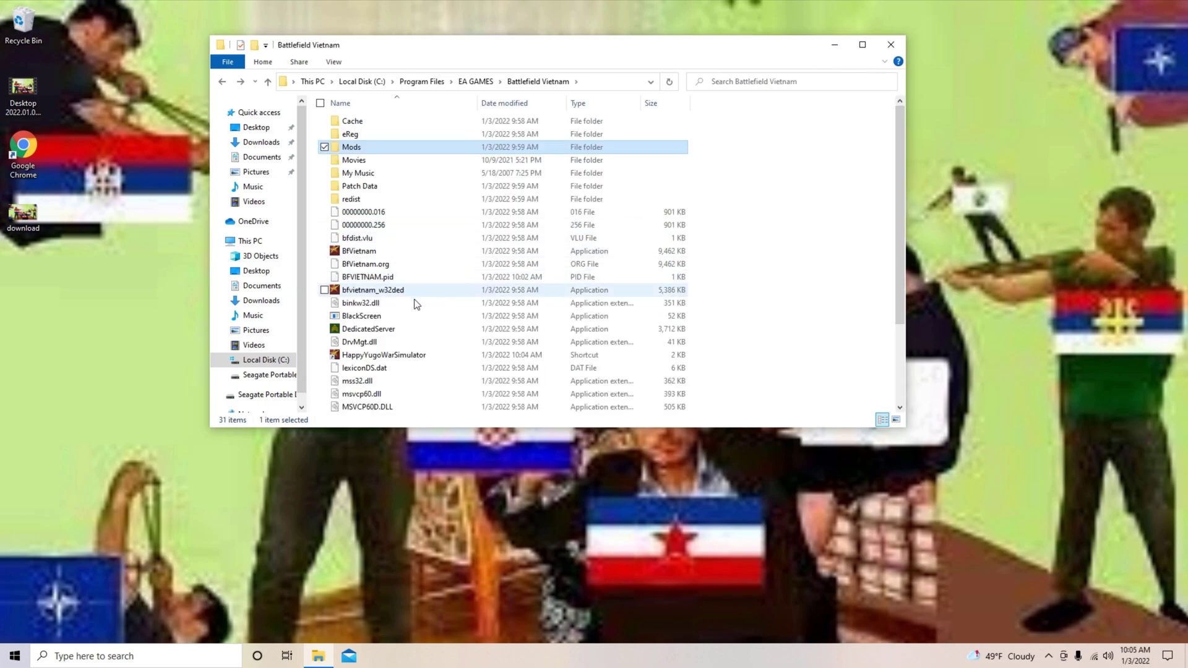
{"action": "double_click", "coordinate": [416, 357]}
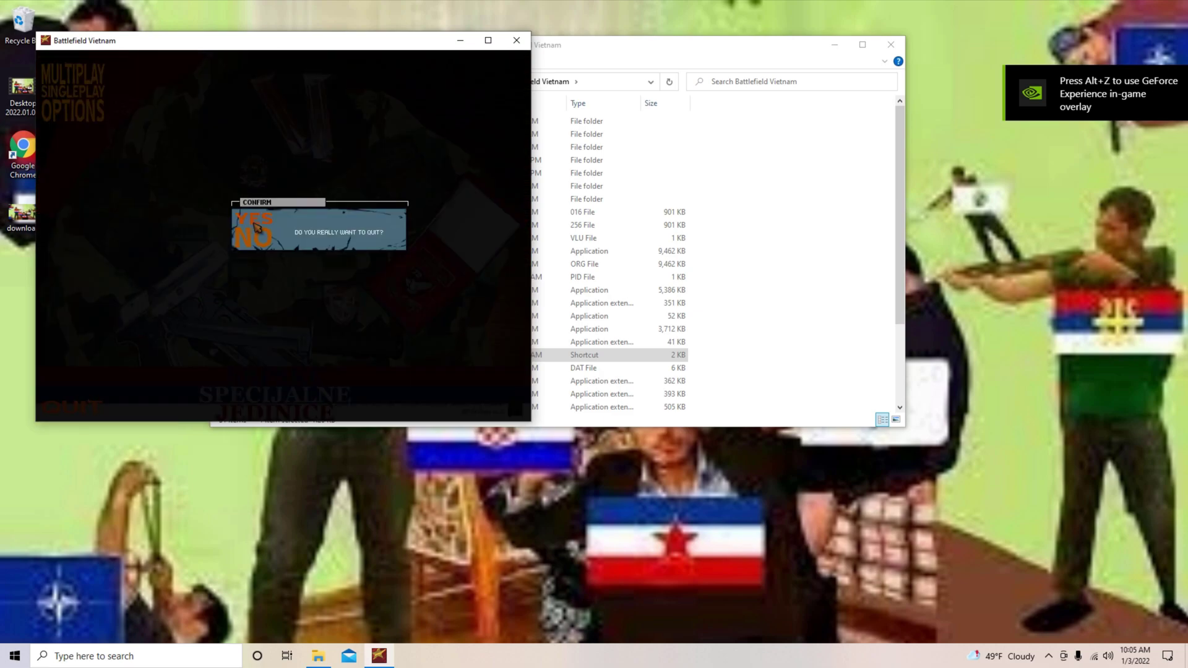
{"action": "left_click", "coordinate": [254, 234]}
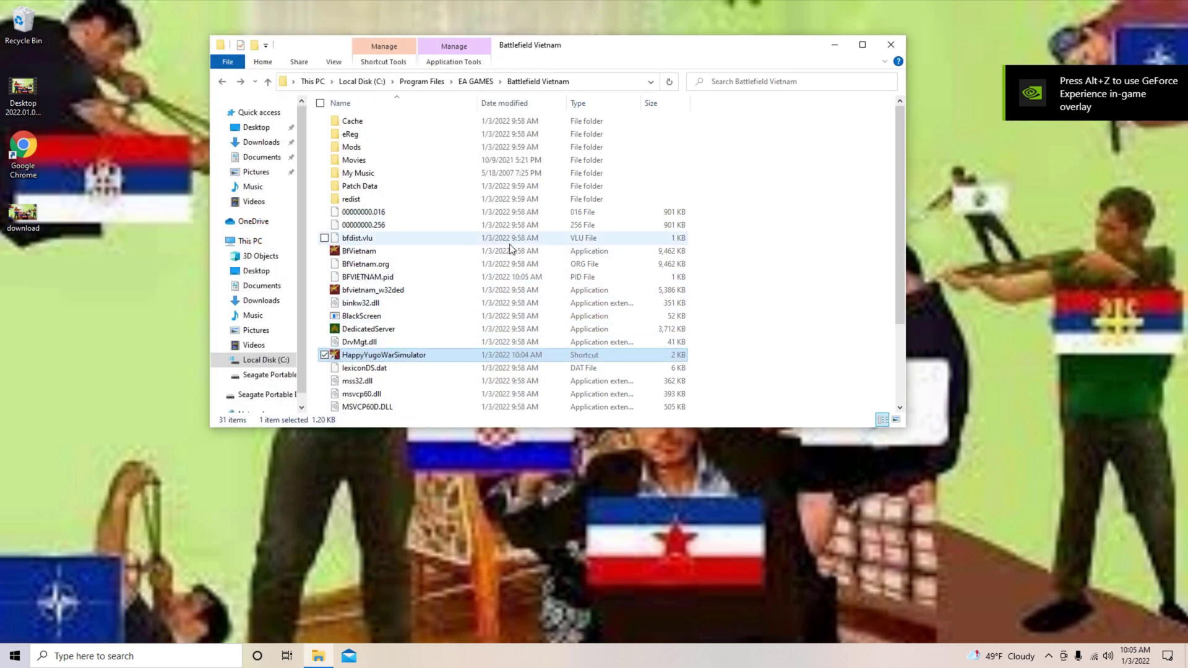